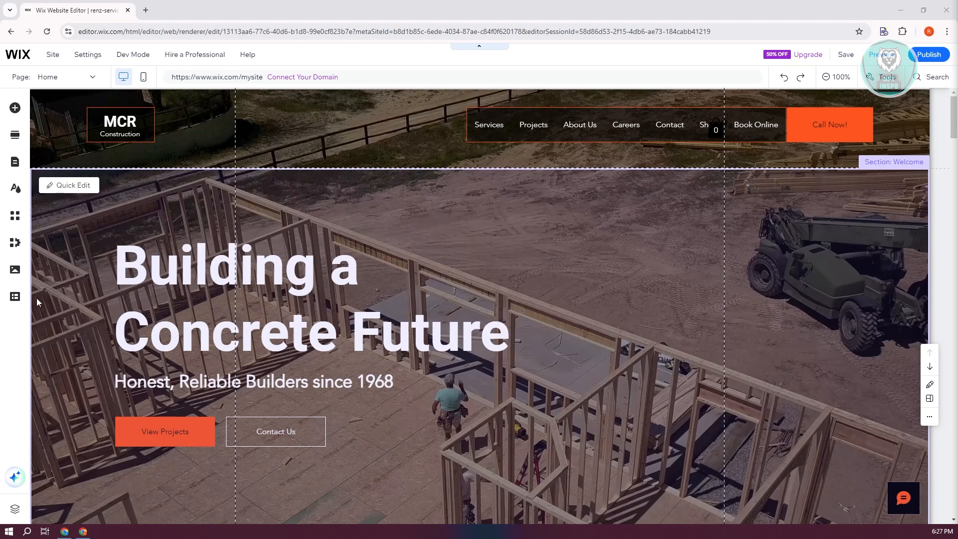
Add the CMS to the site and begin a new content collection using the Start from scratch option.
left_click(16, 302)
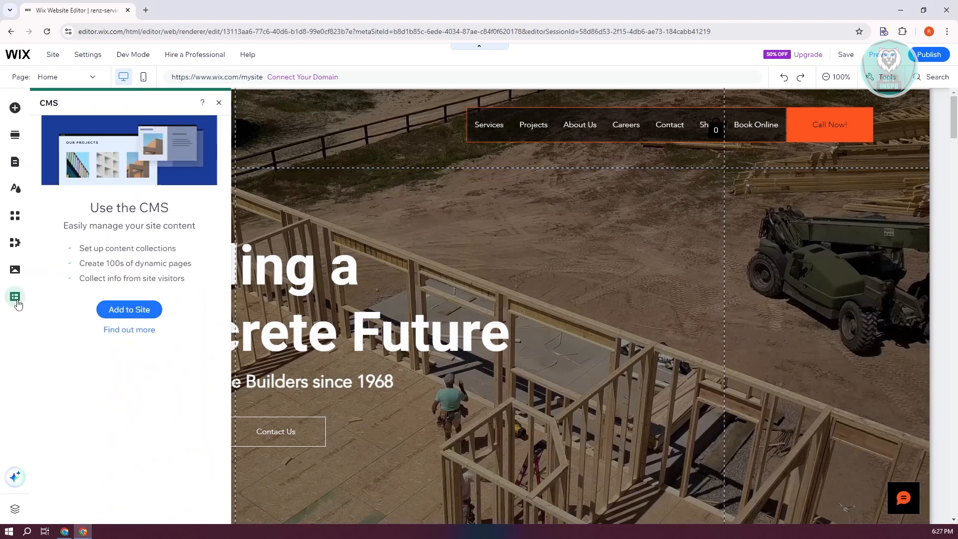
left_click(140, 312)
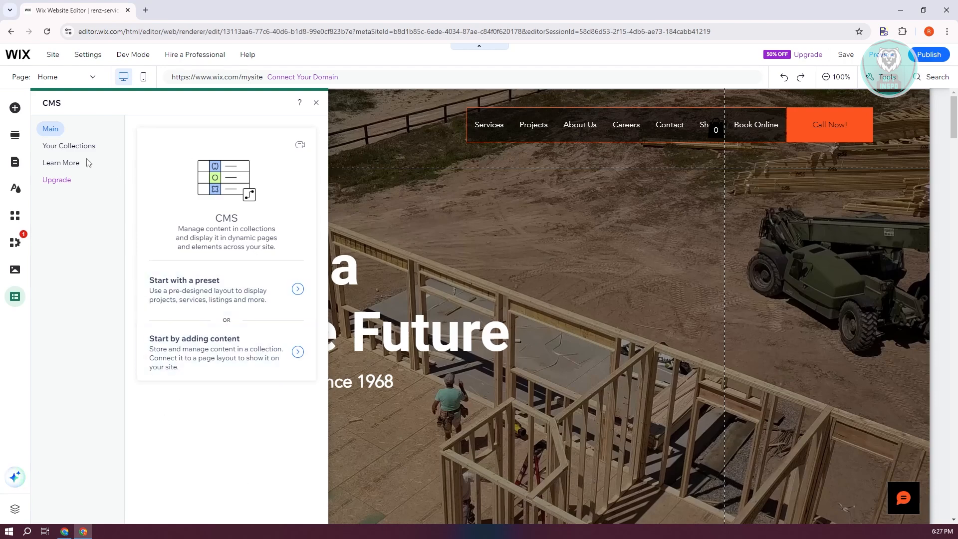
left_click(247, 354)
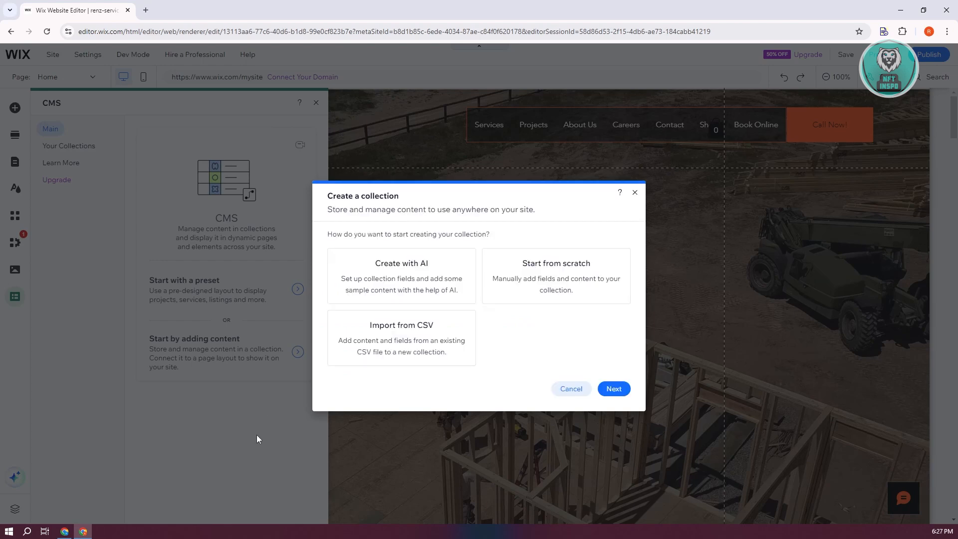
left_click(565, 283)
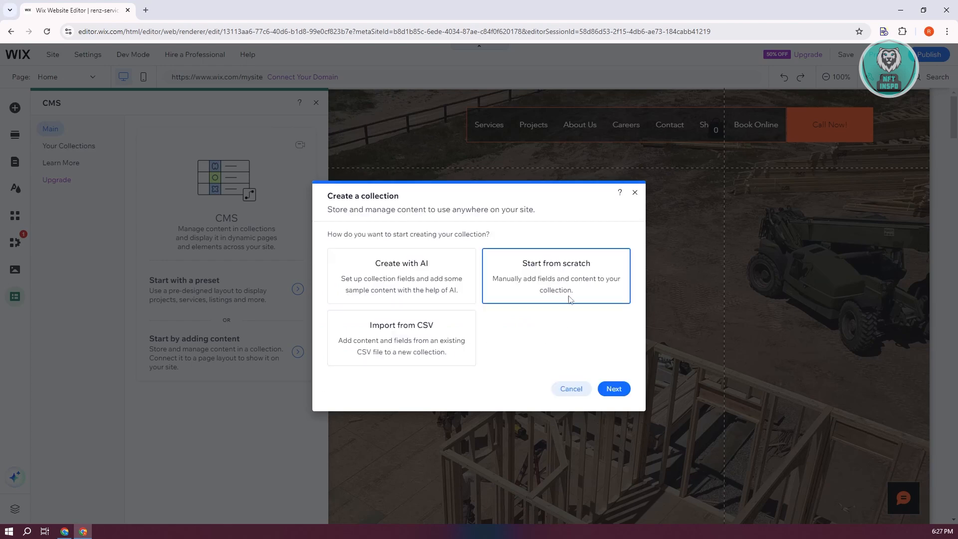
left_click(618, 390)
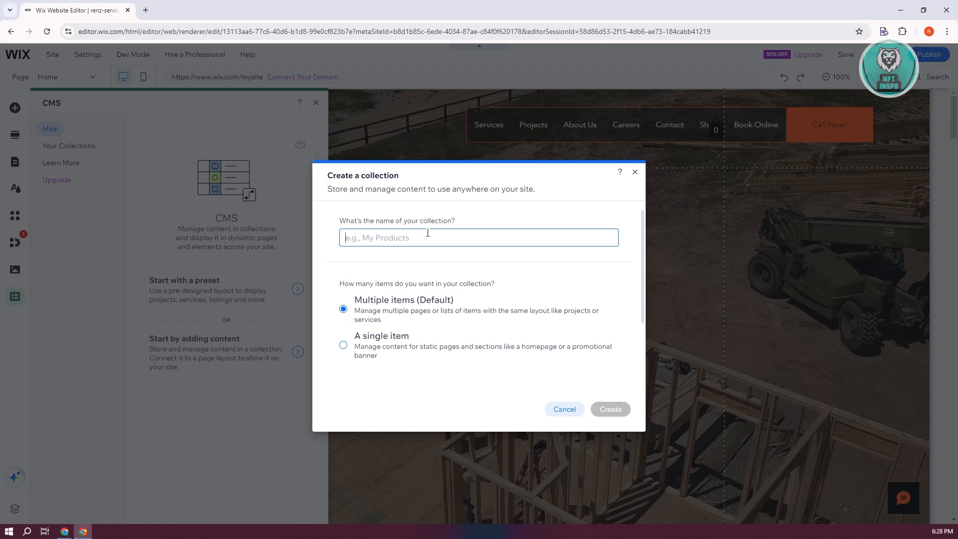
Name the collection MEMBERS and create it with the default multiple items setting.
type("mEMBERS")
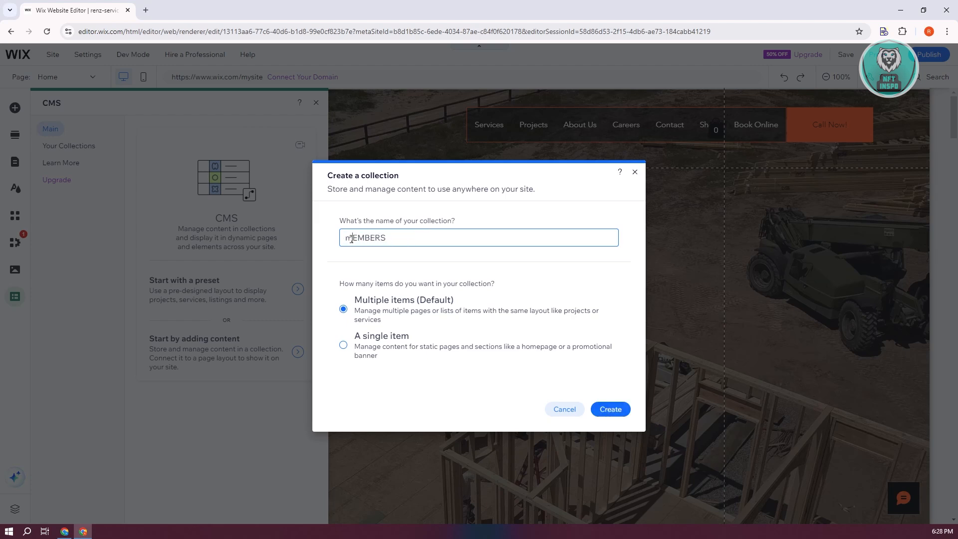
left_click_drag(351, 237, 328, 243)
type("MEMBERS")
left_click(608, 410)
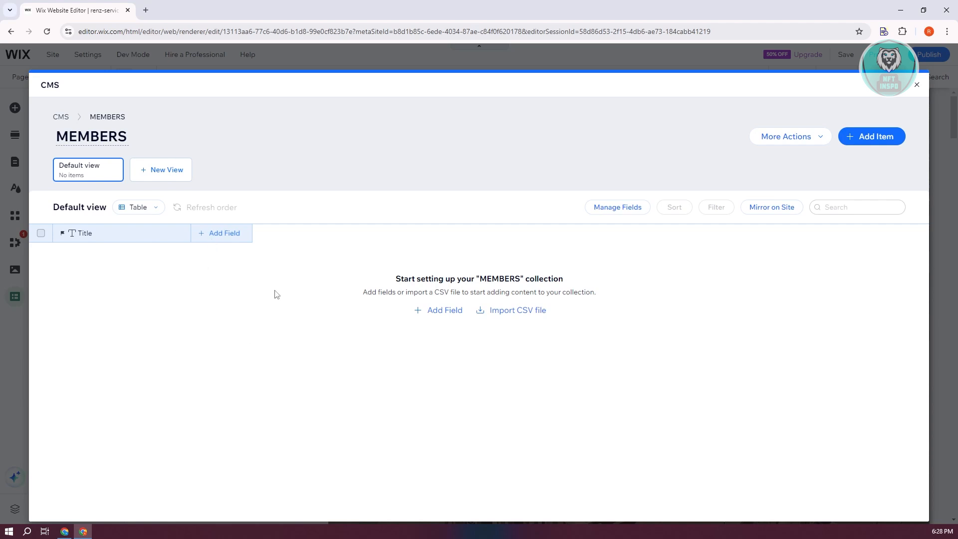
Rename the collection's Title field to First Name and save the field.
left_click(88, 238)
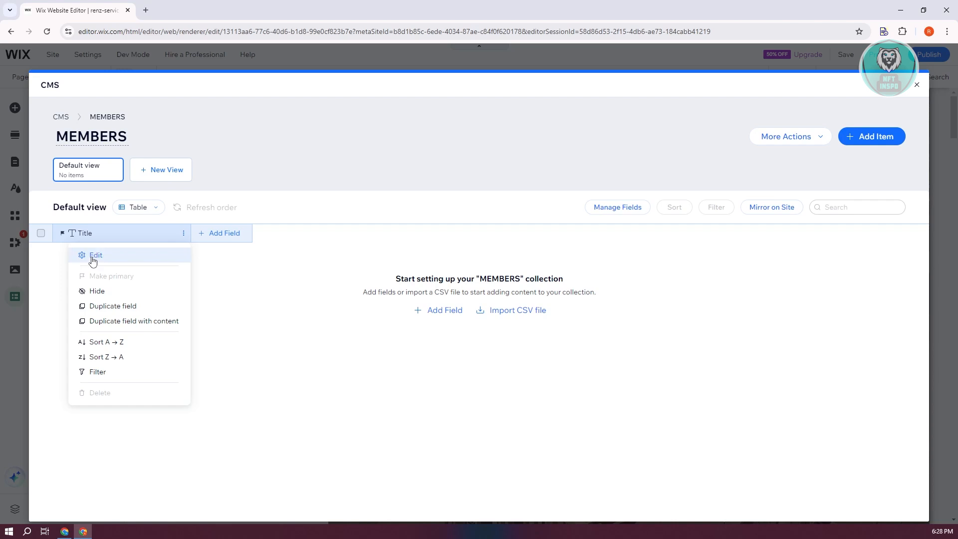
left_click(94, 256)
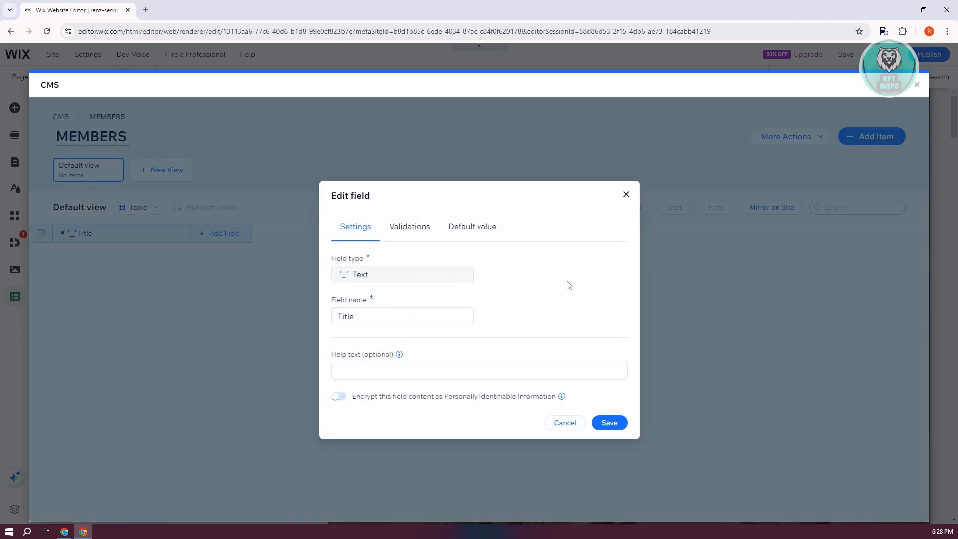
double_click(387, 319)
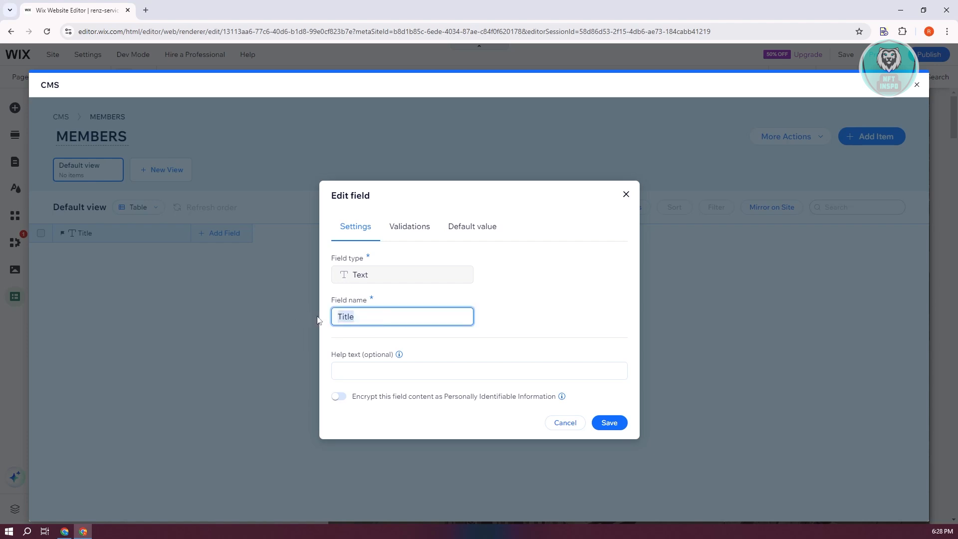
type("First Name")
left_click(611, 425)
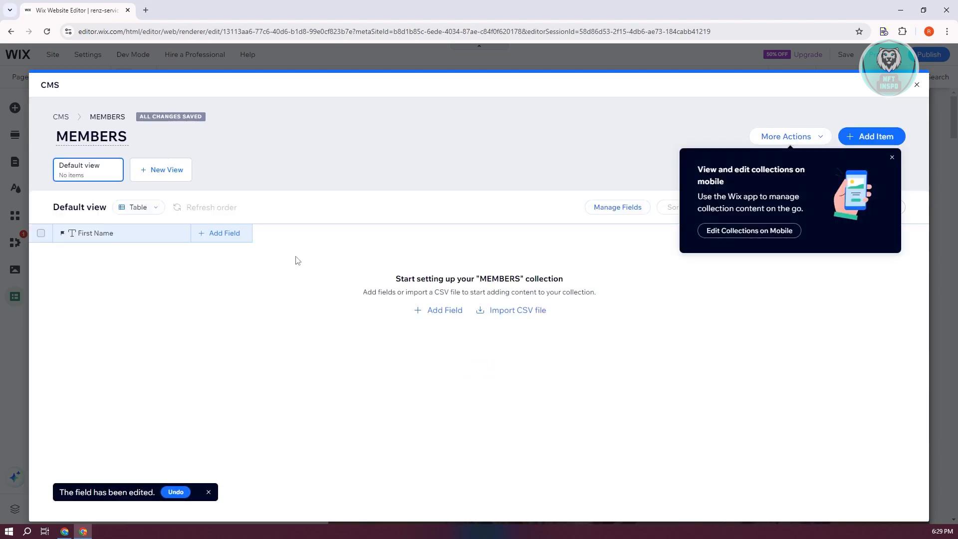
Add a Text field named Last Name to the MEMBERS collection.
left_click(236, 241)
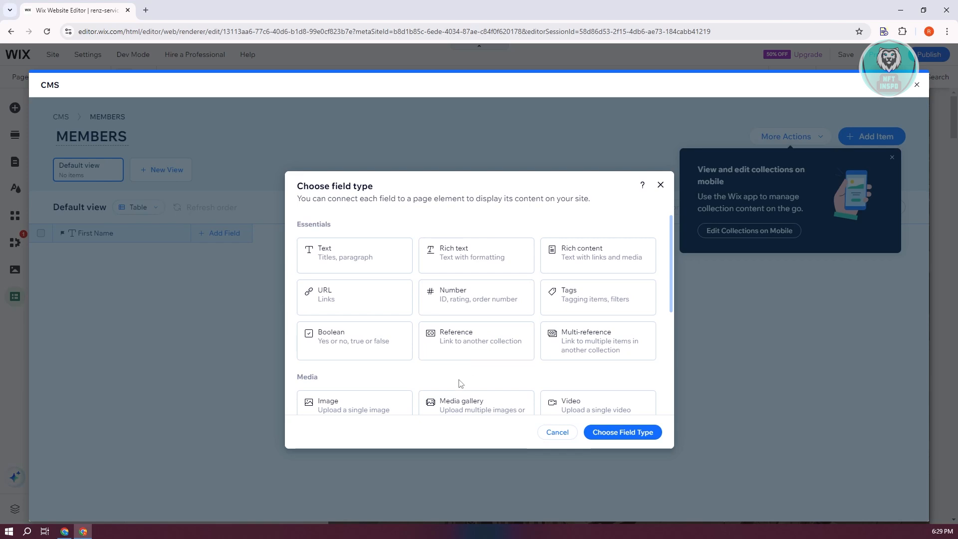
scroll(424, 384, "down", 3)
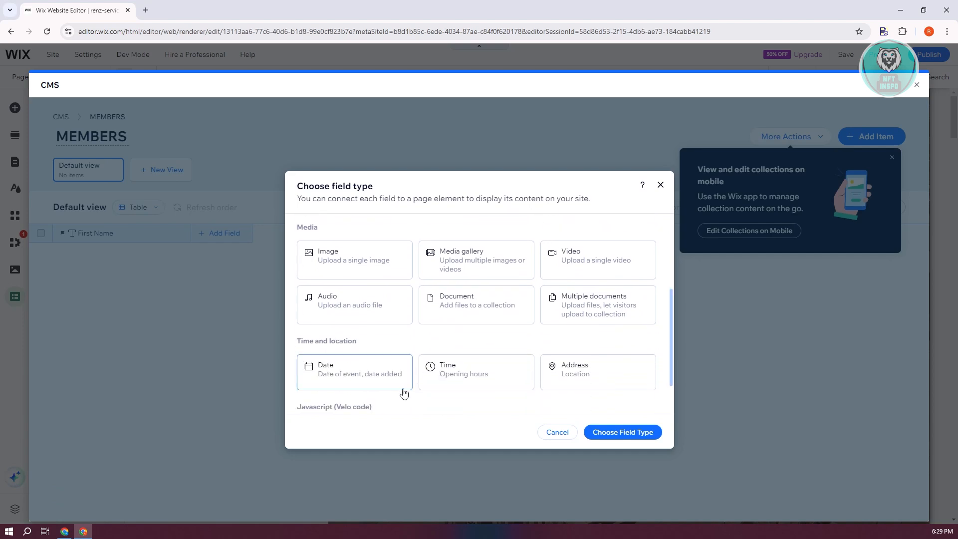
scroll(630, 399, "down", 1)
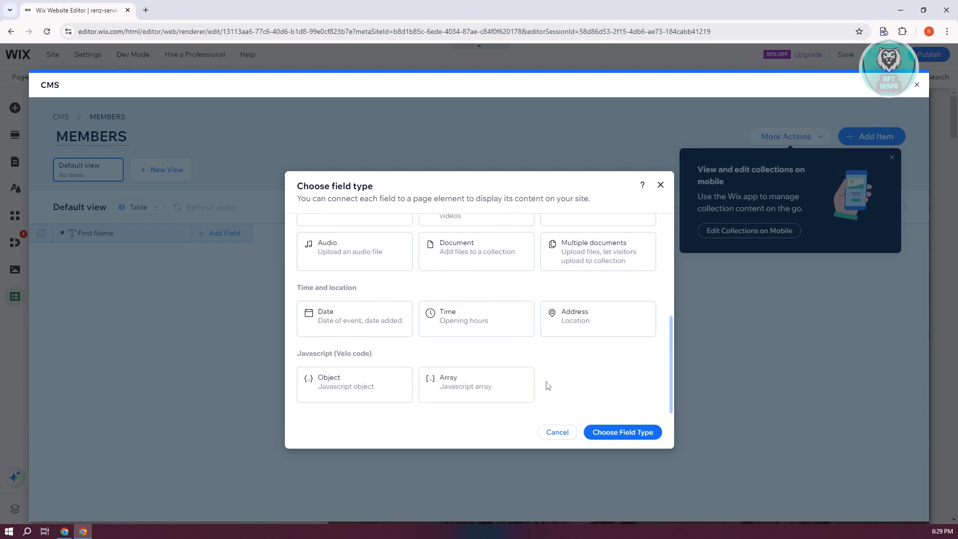
scroll(547, 385, "up", 4)
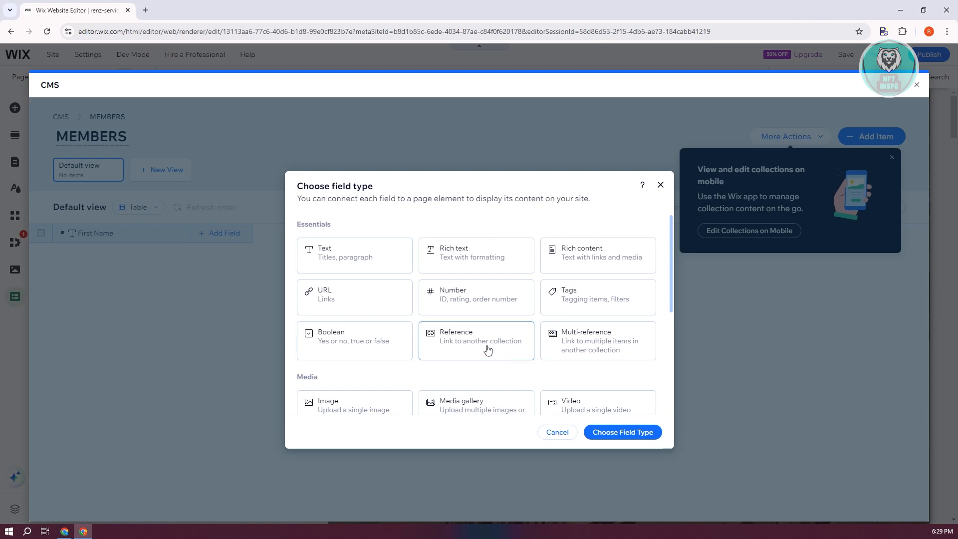
left_click(357, 270)
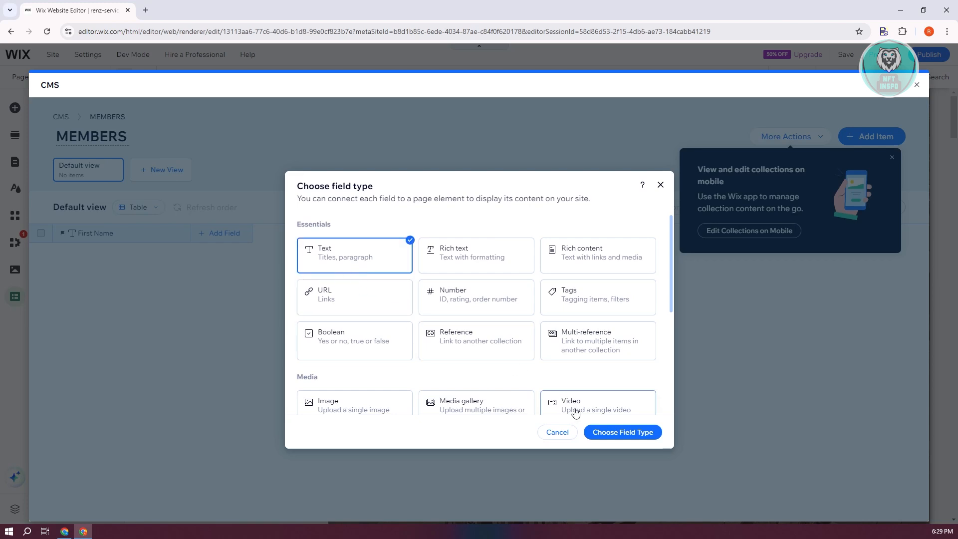
left_click(619, 433)
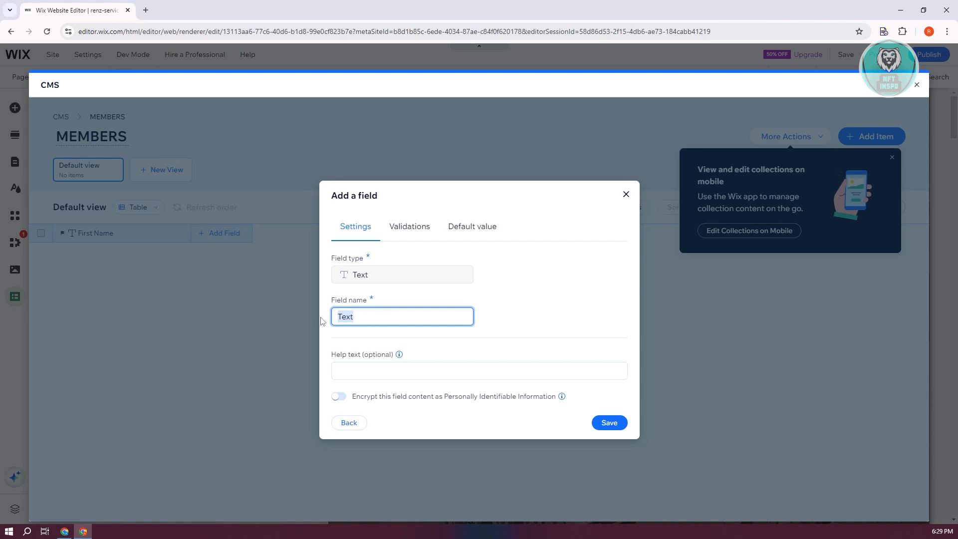
type("La")
key("BackSpace")
key("BackSpace")
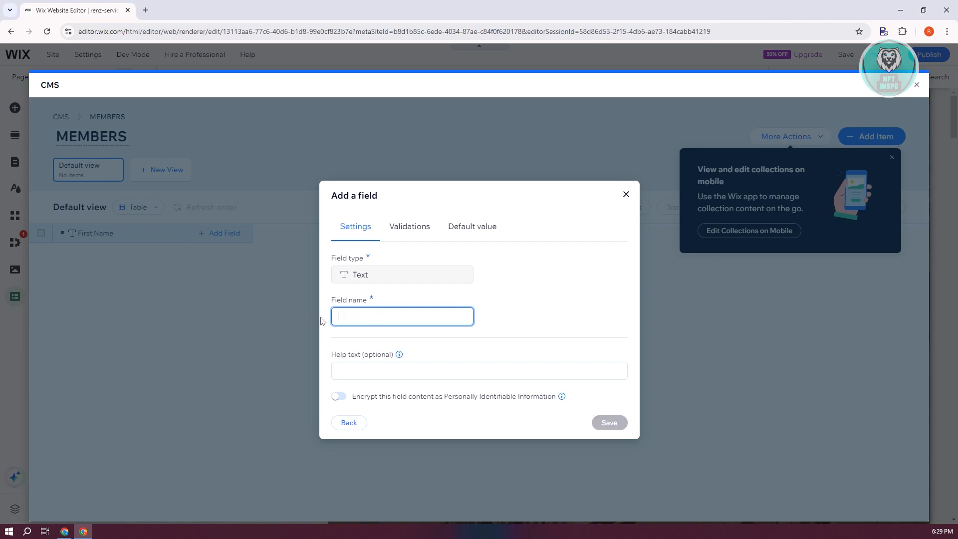
type("Last Name")
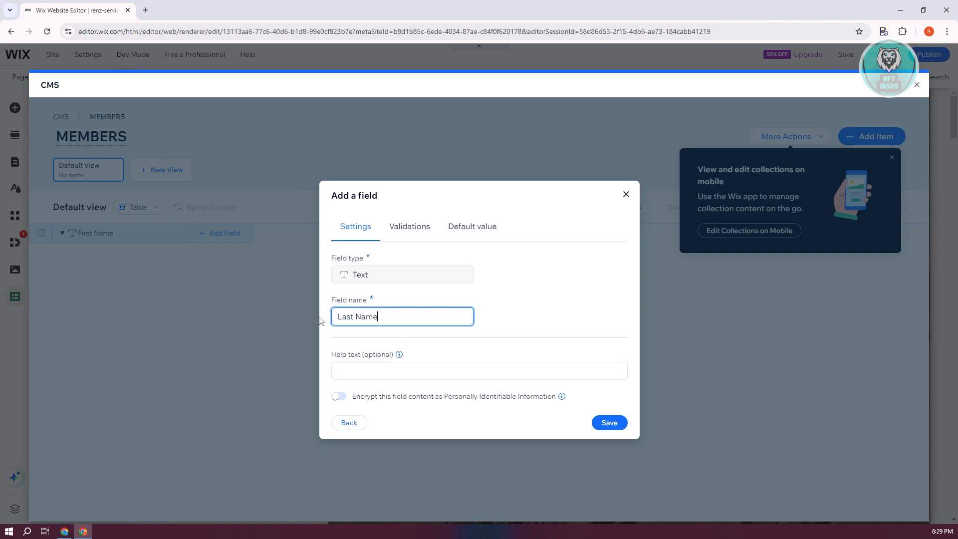
left_click(618, 424)
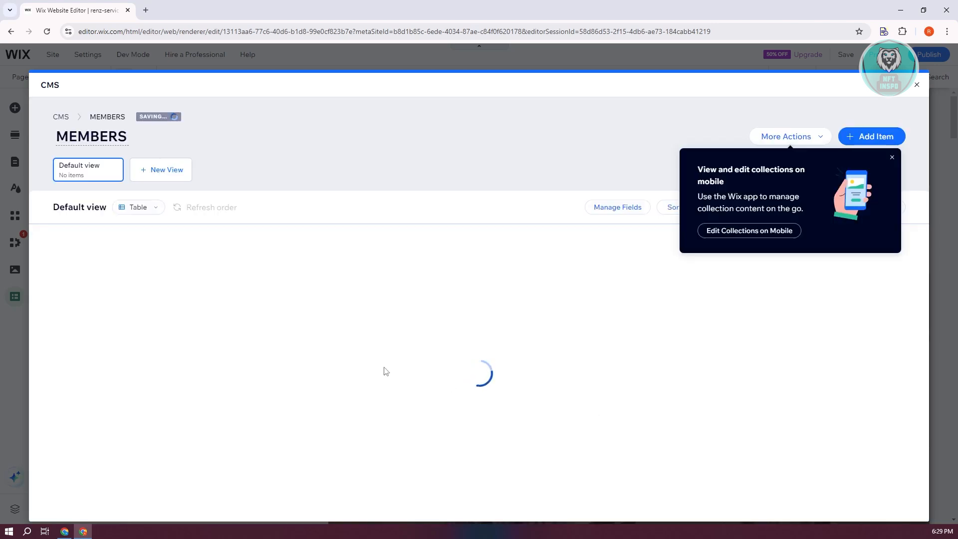
Add a Number field named Contact to the MEMBERS collection and dismiss the mobile editing tip.
left_click(334, 238)
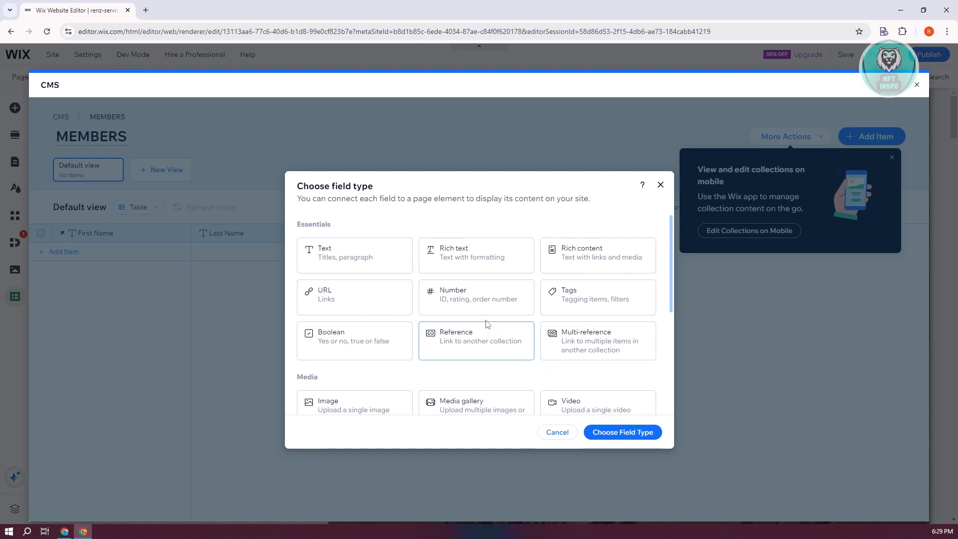
scroll(486, 287, "down", 3)
scroll(485, 287, "down", 2)
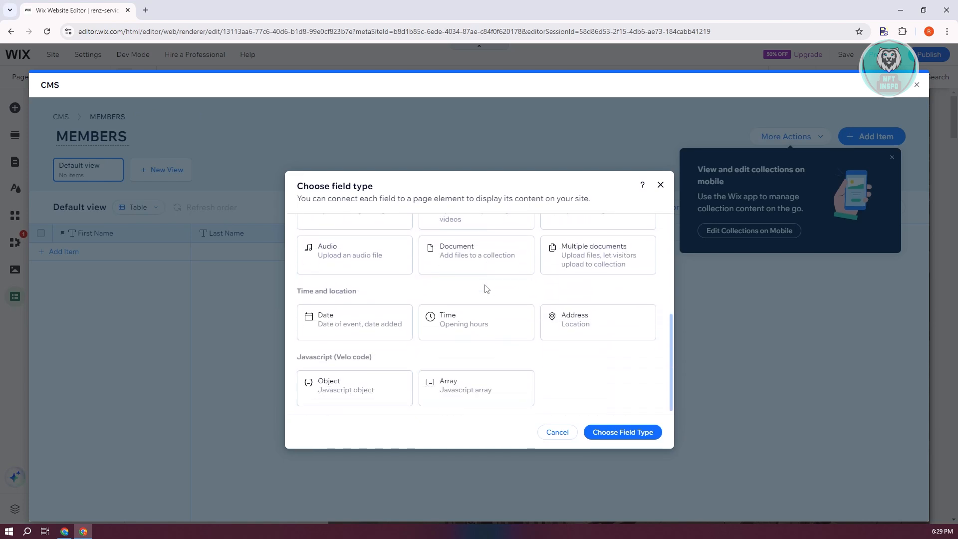
scroll(564, 354, "up", 5)
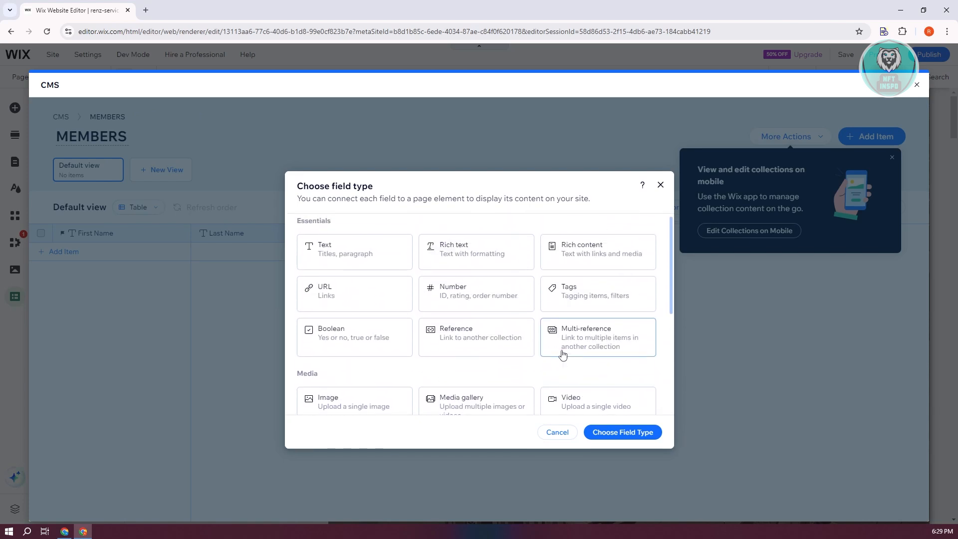
left_click(491, 295)
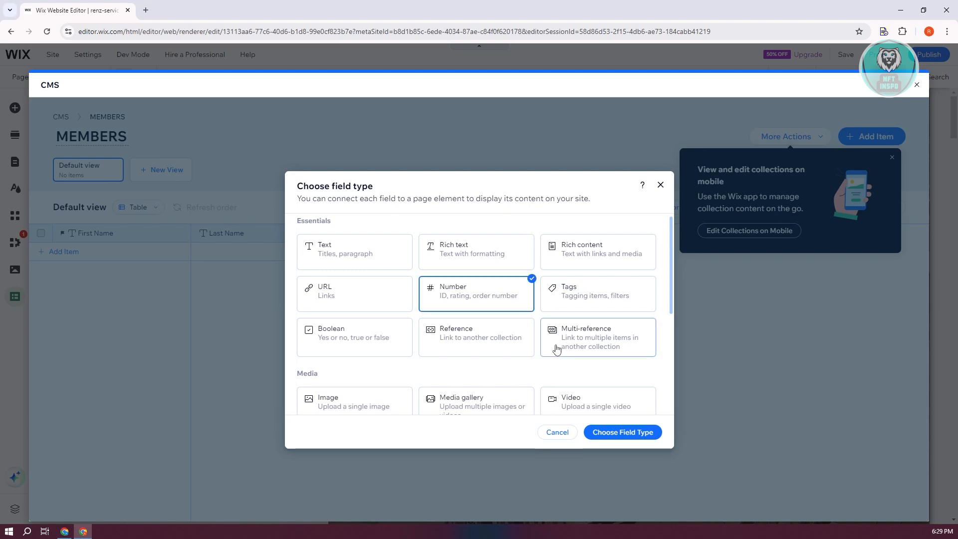
left_click(619, 436)
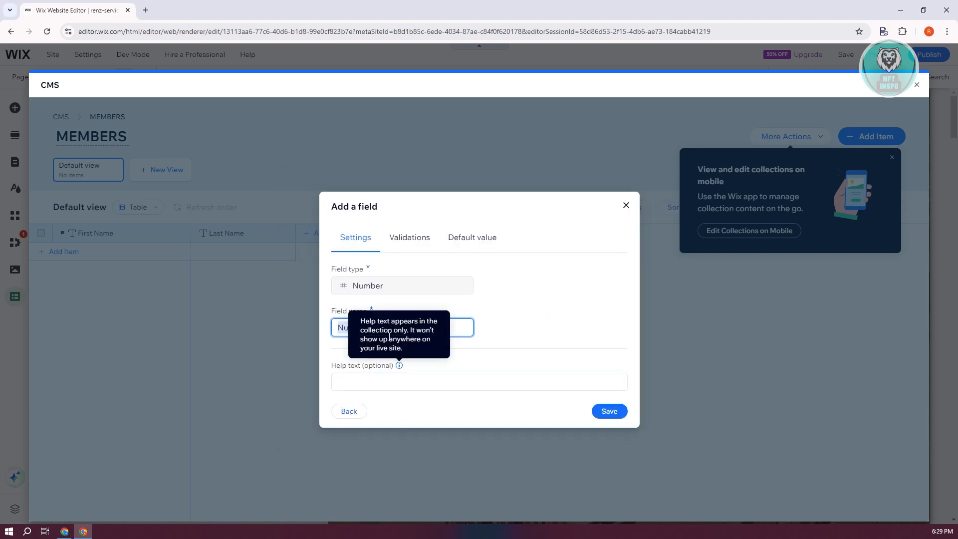
left_click_drag(431, 327, 256, 328)
type("cIB")
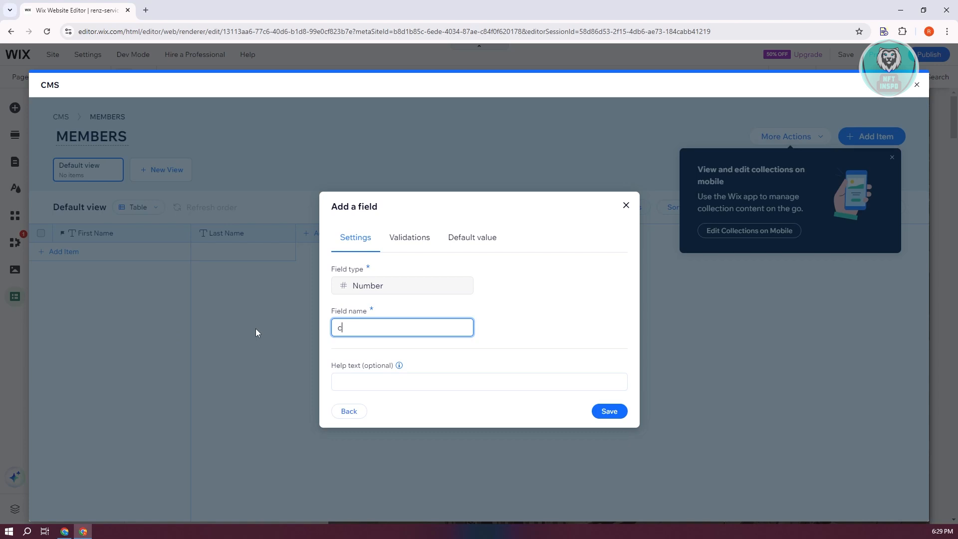
key("BackSpace")
key("BackSpace")
key("BackSpace")
type("Contact")
left_click(616, 415)
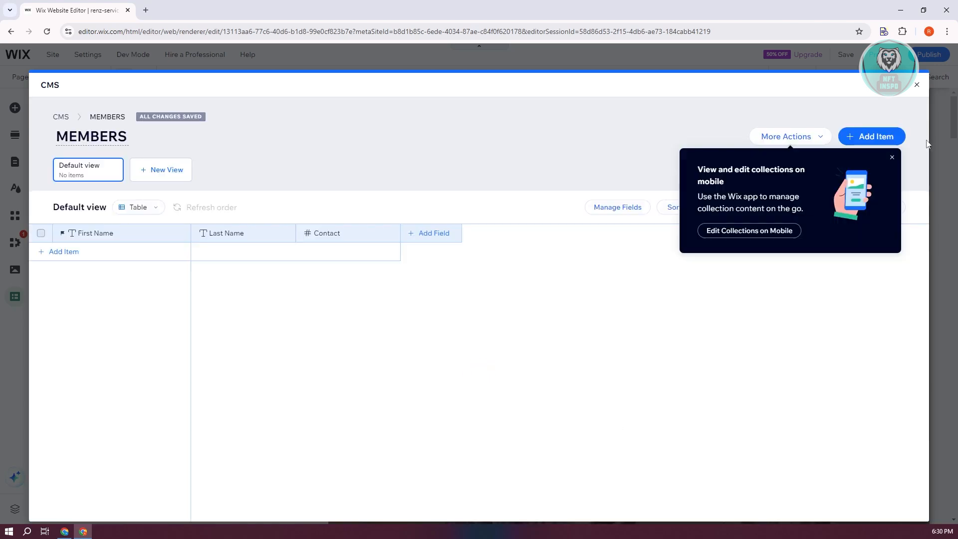
left_click(892, 158)
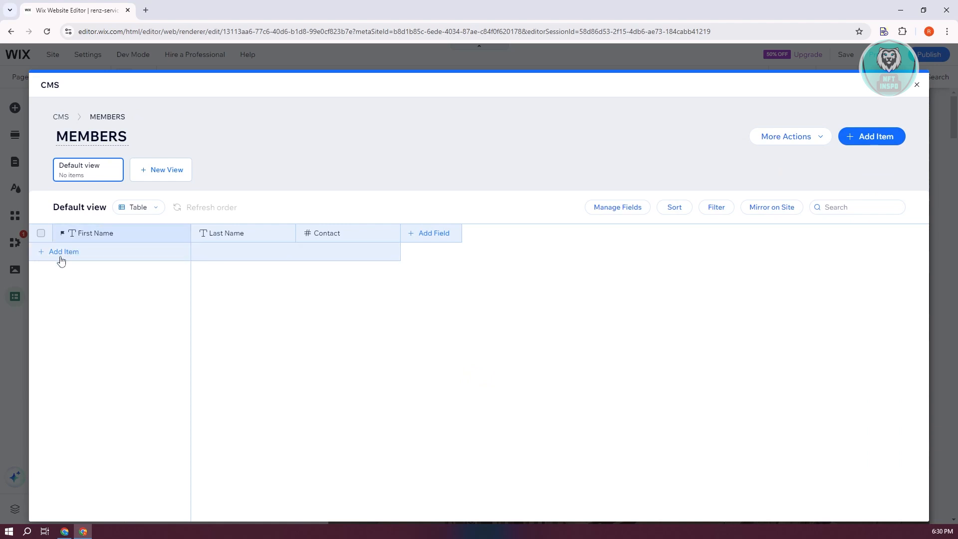
Add the first item to the collection, filling in the member's first name and last name and 12 as Contact.
left_click(61, 255)
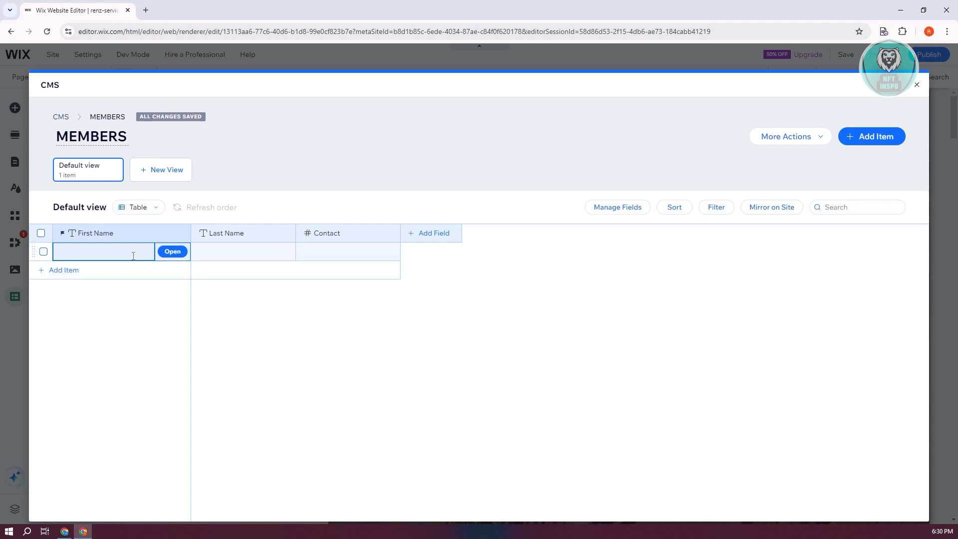
type("John")
left_click(213, 258)
type("Smith")
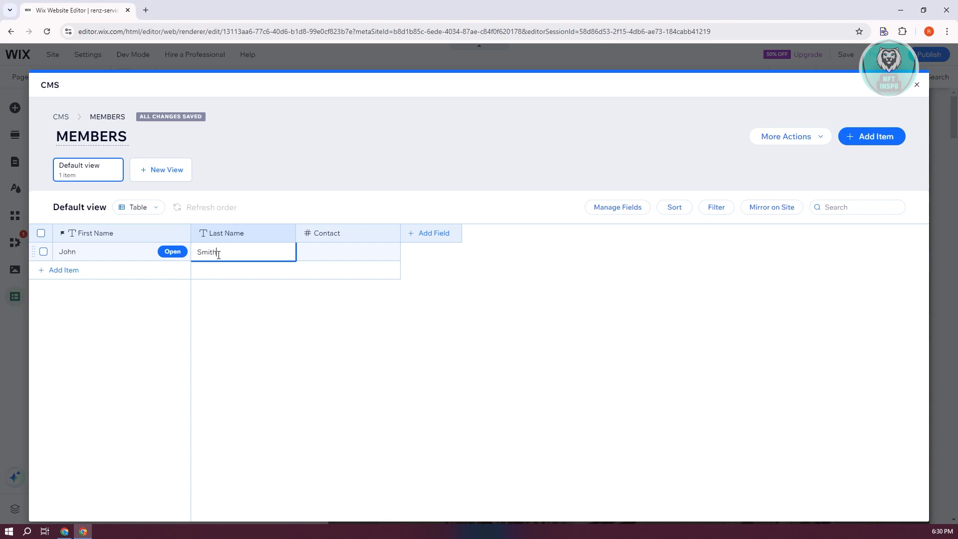
left_click(331, 250)
type("12")
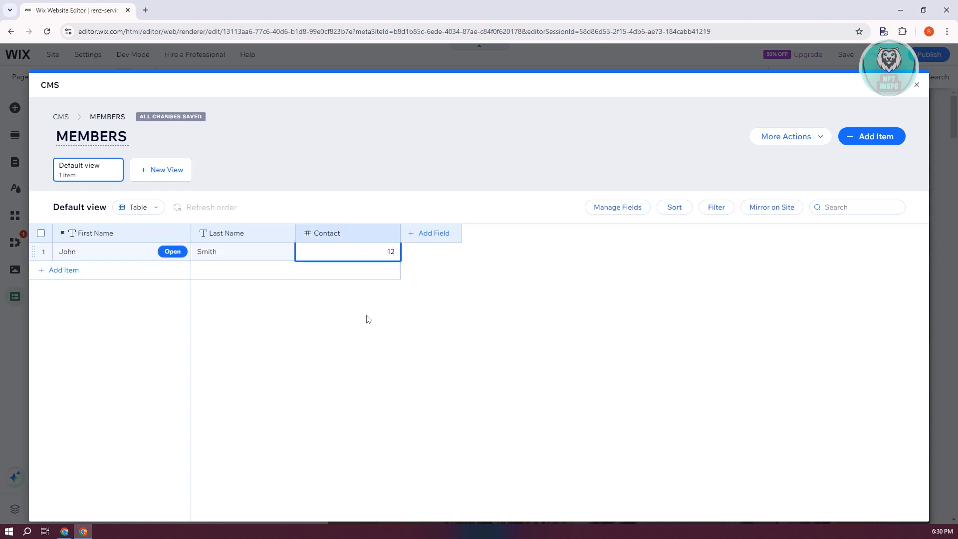
Add a second item to the MEMBERS collection, filling in the member's first name and last name and 31 as Contact.
left_click(61, 270)
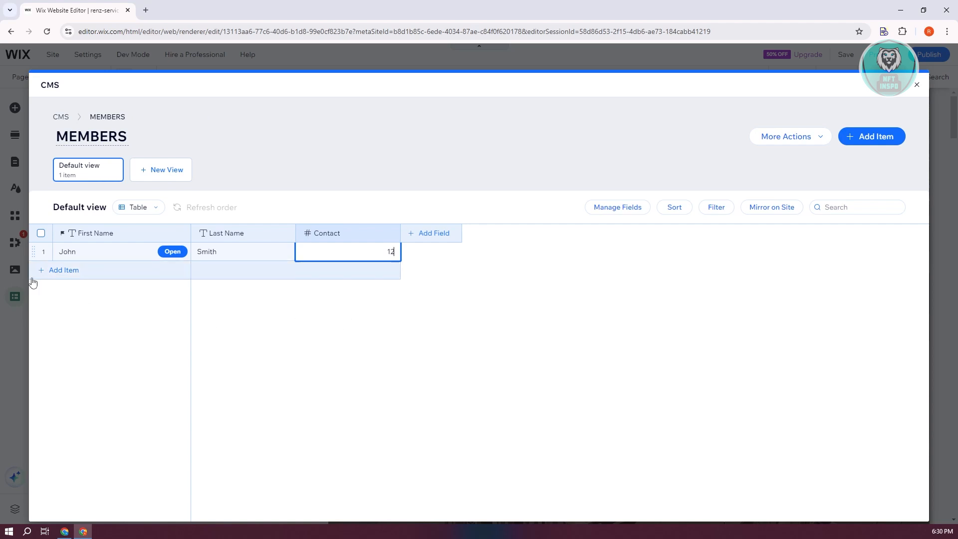
type("Sarah")
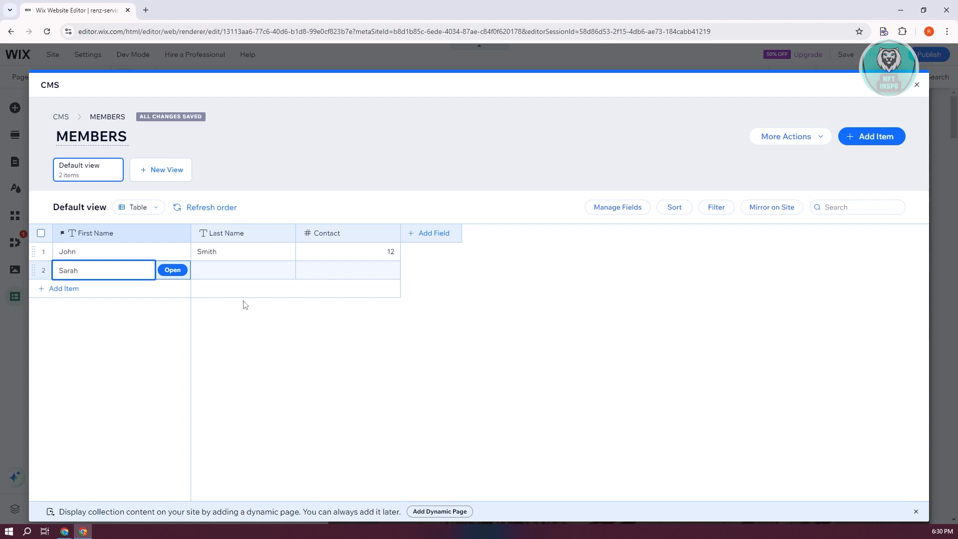
left_click(255, 271)
type("Nicole")
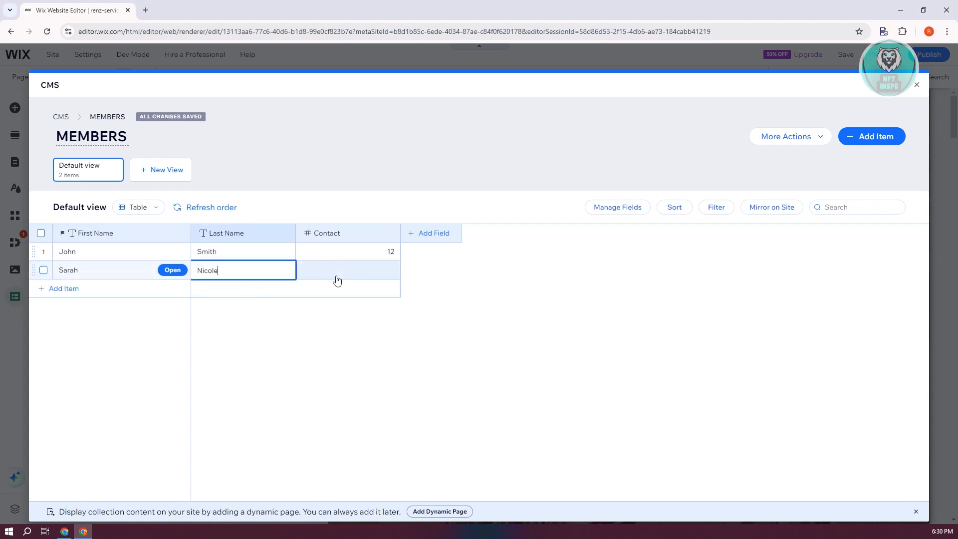
left_click(367, 270)
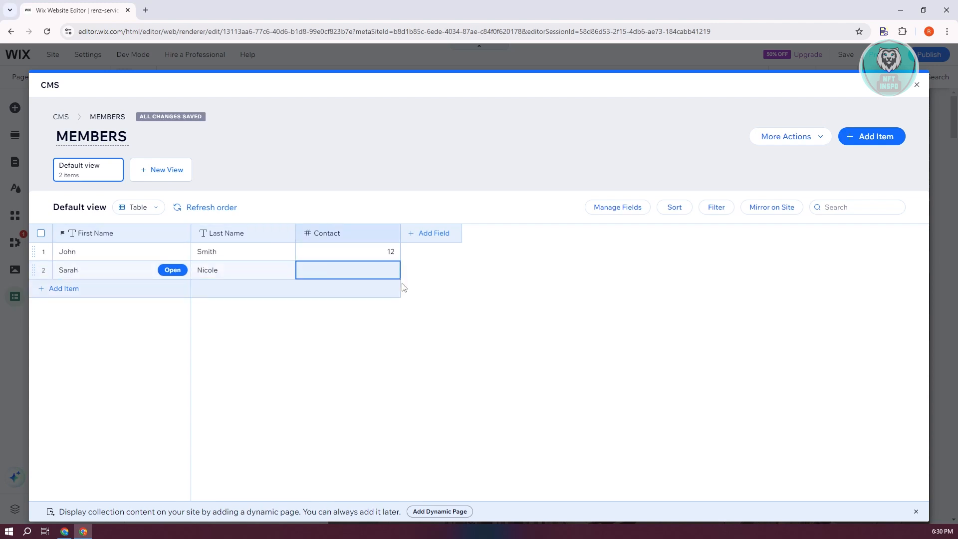
type("31")
key("Return")
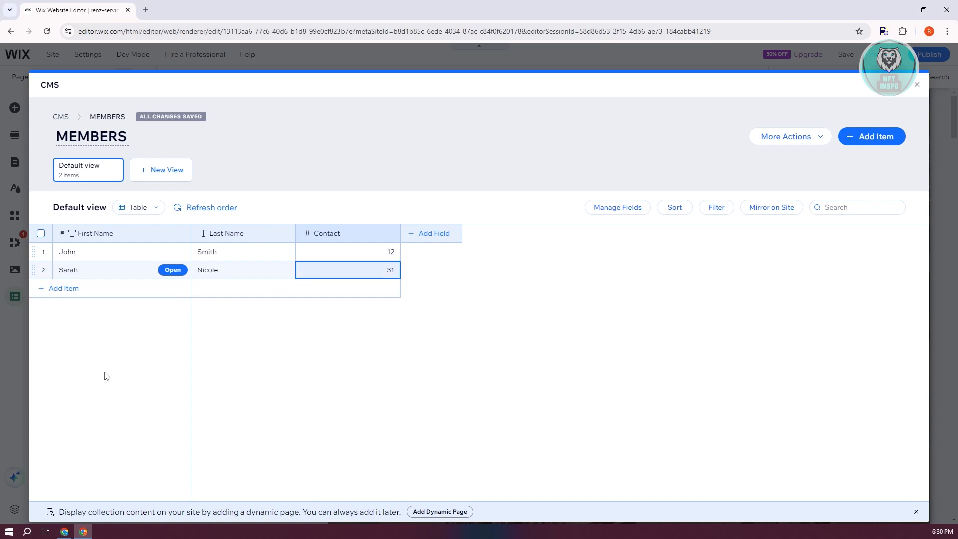
Close the collection editor, check that MEMBERS is among the site's collections, and return to the page.
left_click(918, 86)
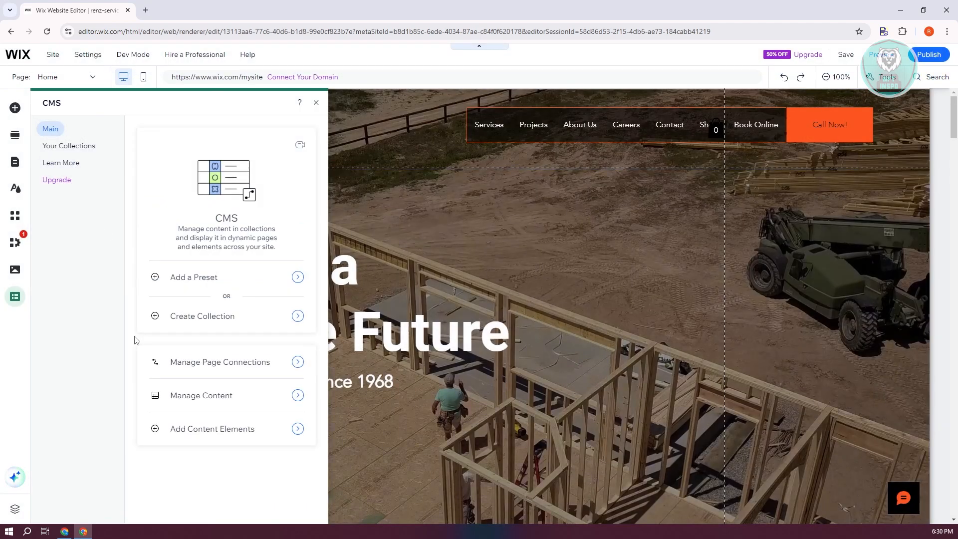
left_click(15, 296)
left_click(15, 296)
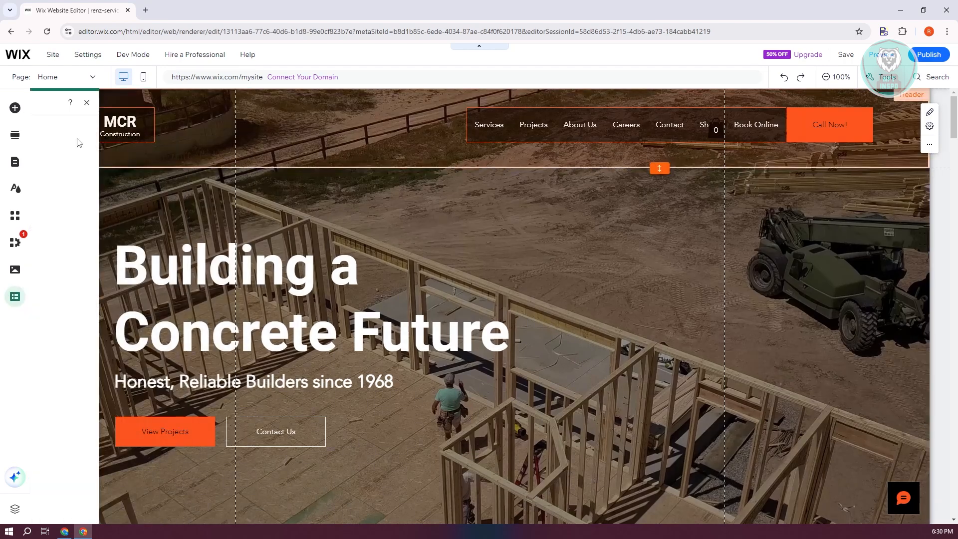
left_click(73, 148)
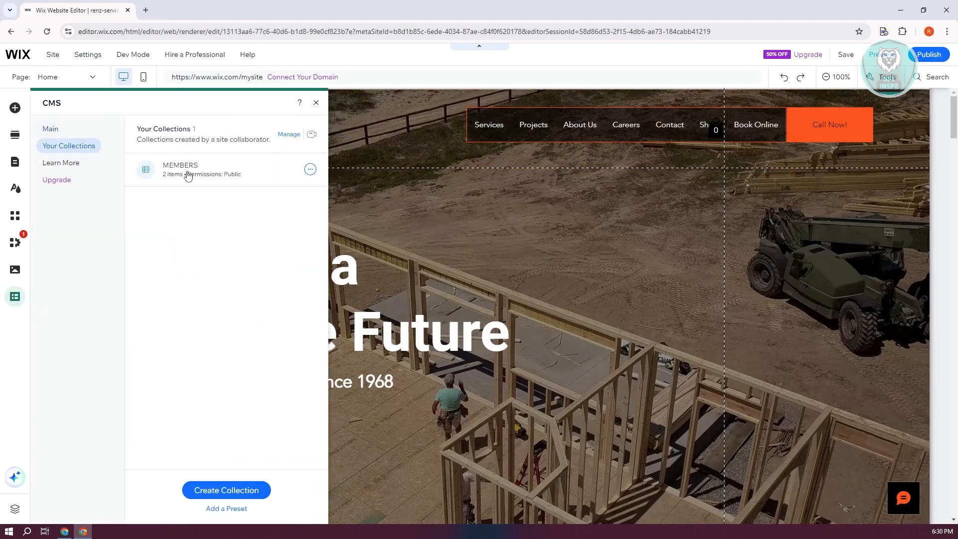
left_click(316, 104)
Add a blank section above "Building Is What We Do" and place the four-person team repeater with round portraits in it.
scroll(633, 325, "down", 8)
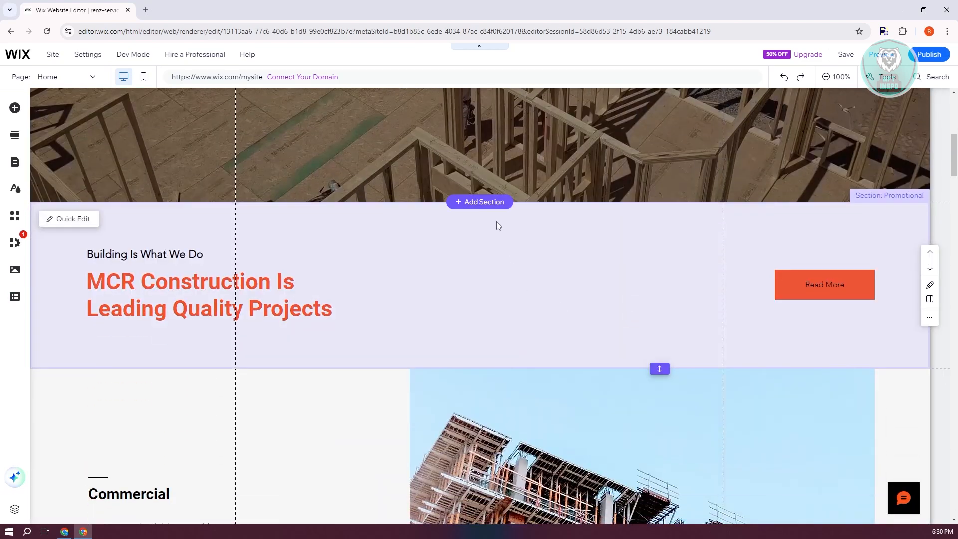
left_click(488, 202)
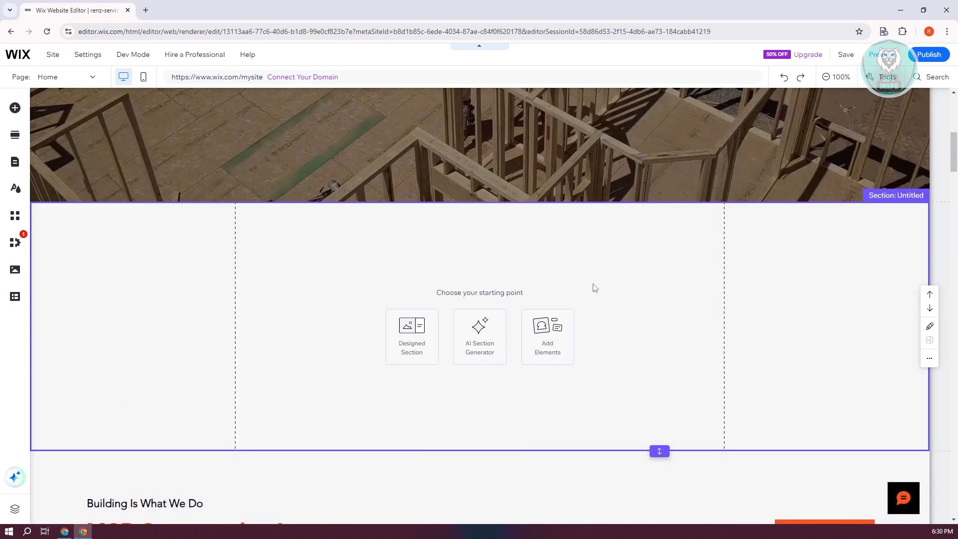
left_click(15, 106)
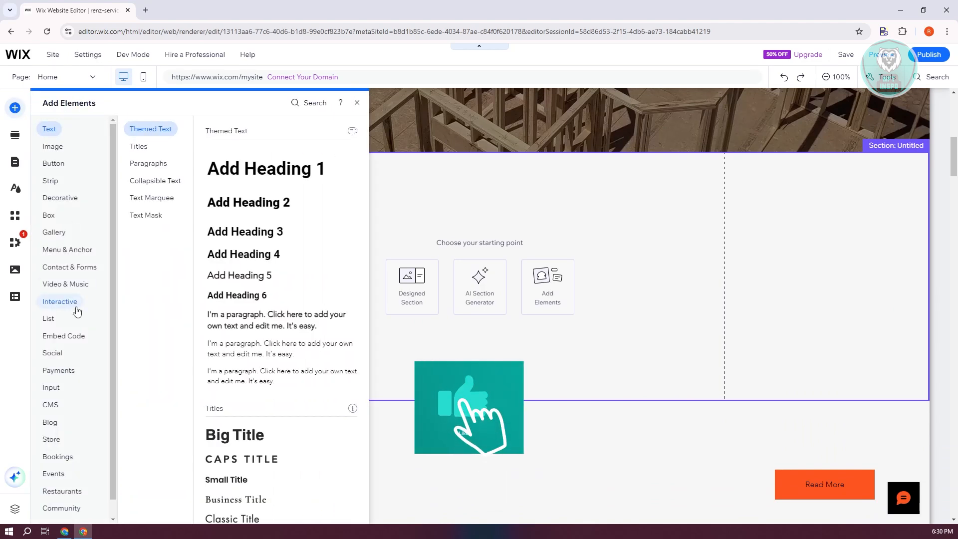
left_click(54, 408)
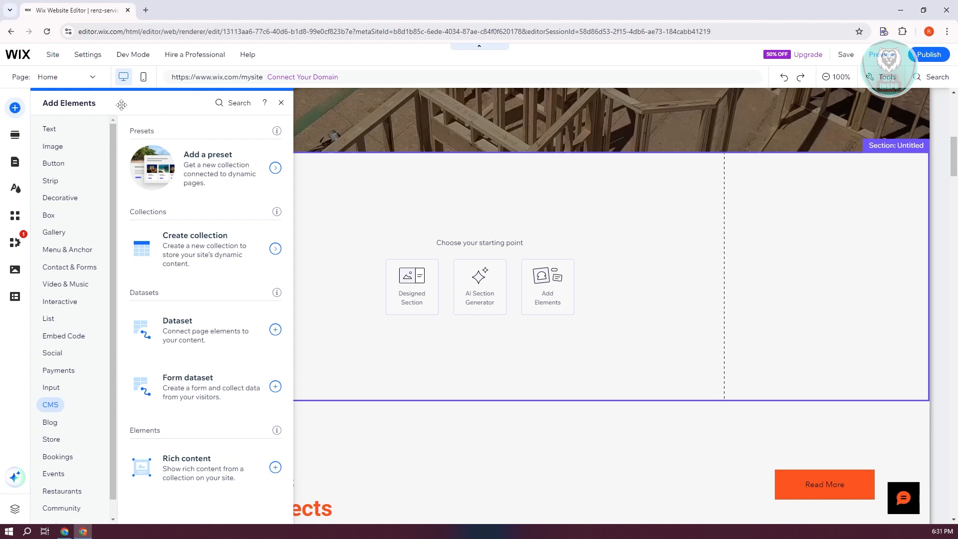
left_click(237, 103)
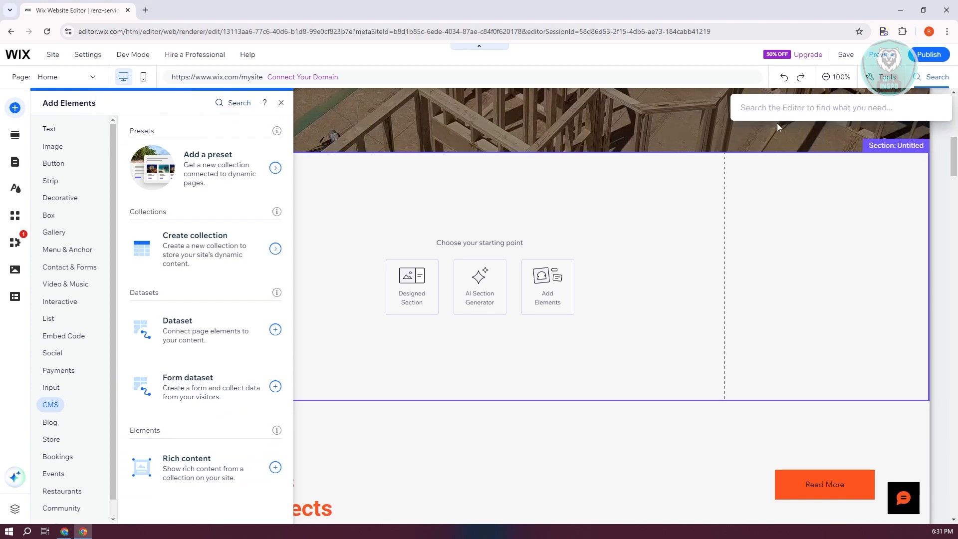
type("repeater")
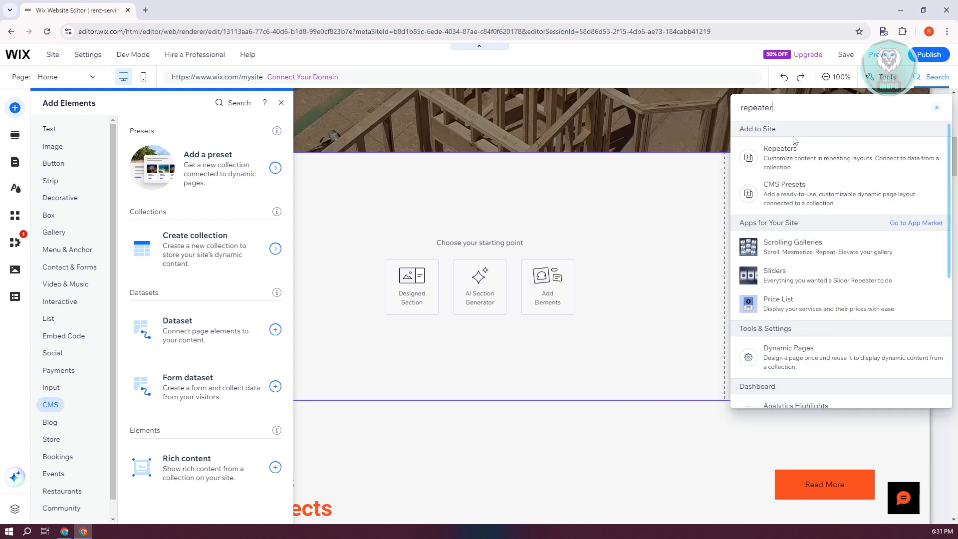
left_click(821, 152)
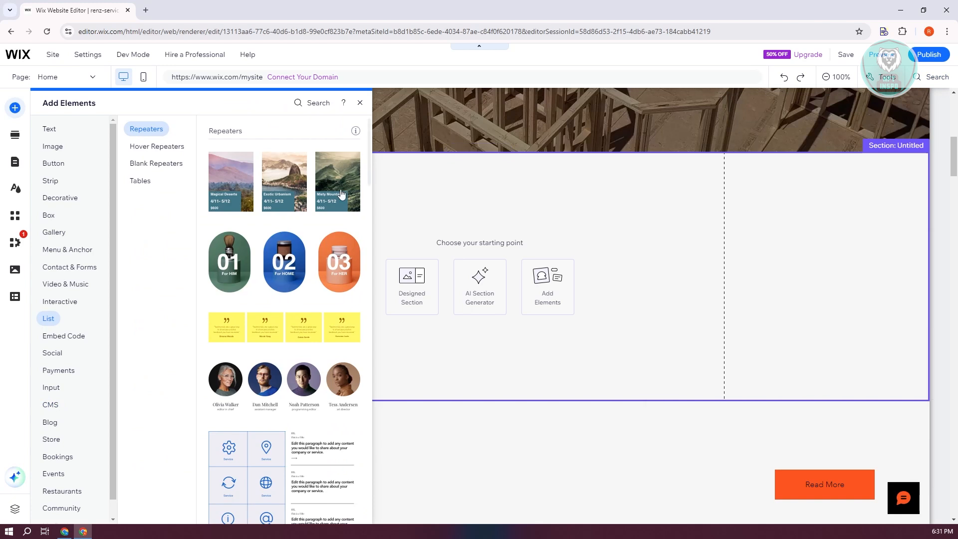
scroll(251, 240, "down", 2)
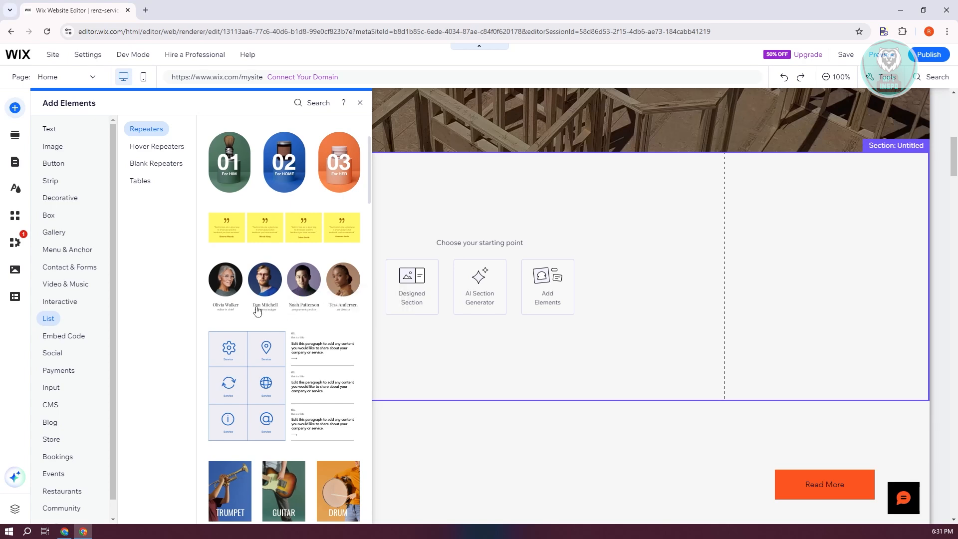
left_click_drag(271, 302, 499, 315)
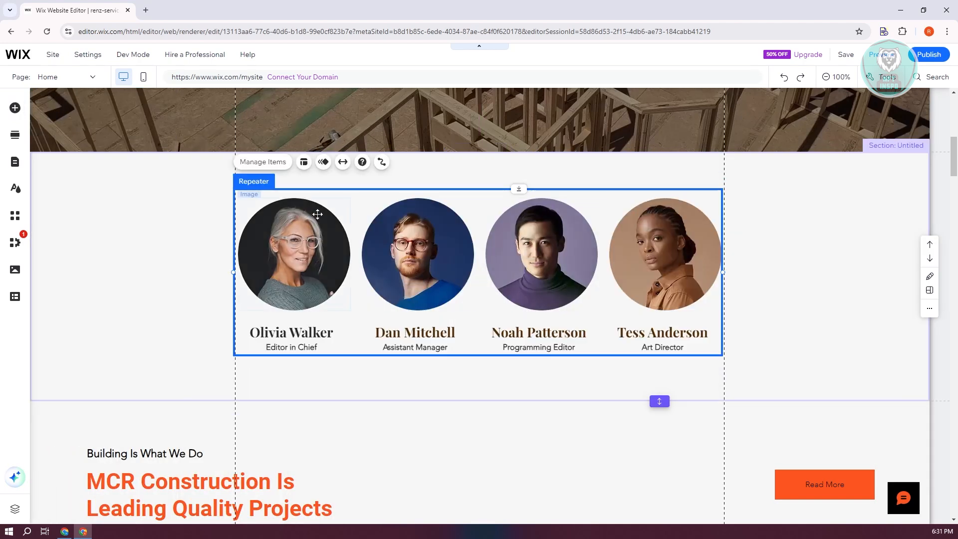
Examine the team repeater's item list and the options available for Item 1.
left_click(360, 195)
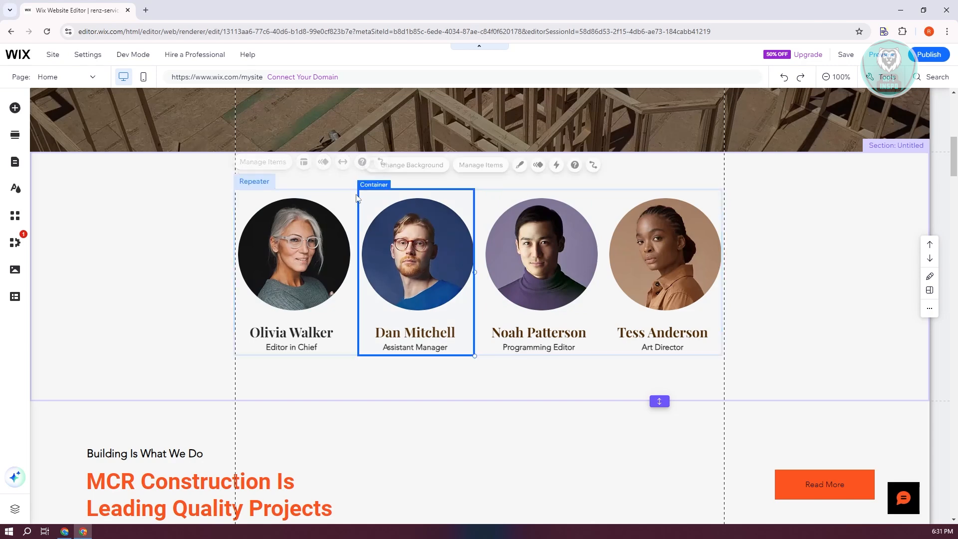
left_click(260, 182)
left_click(263, 162)
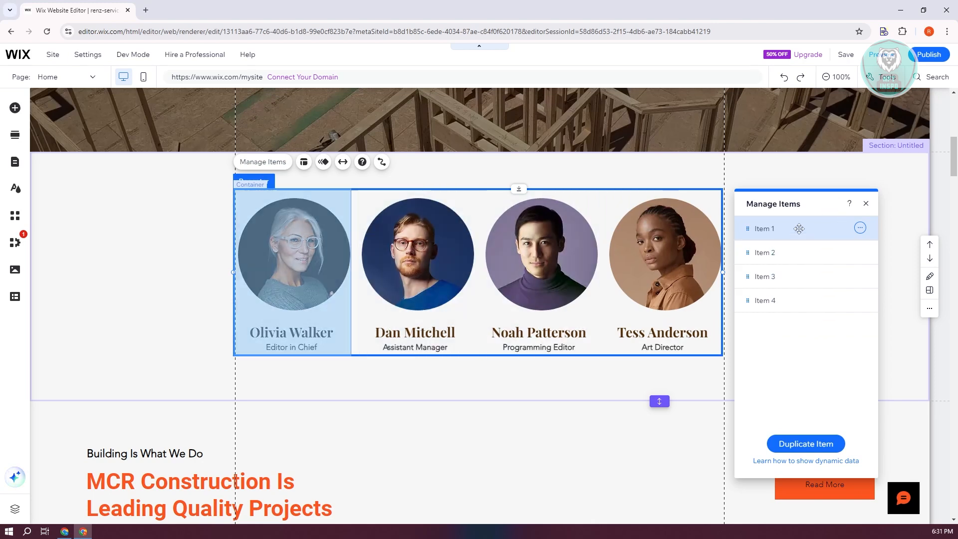
left_click(860, 228)
left_click(818, 334)
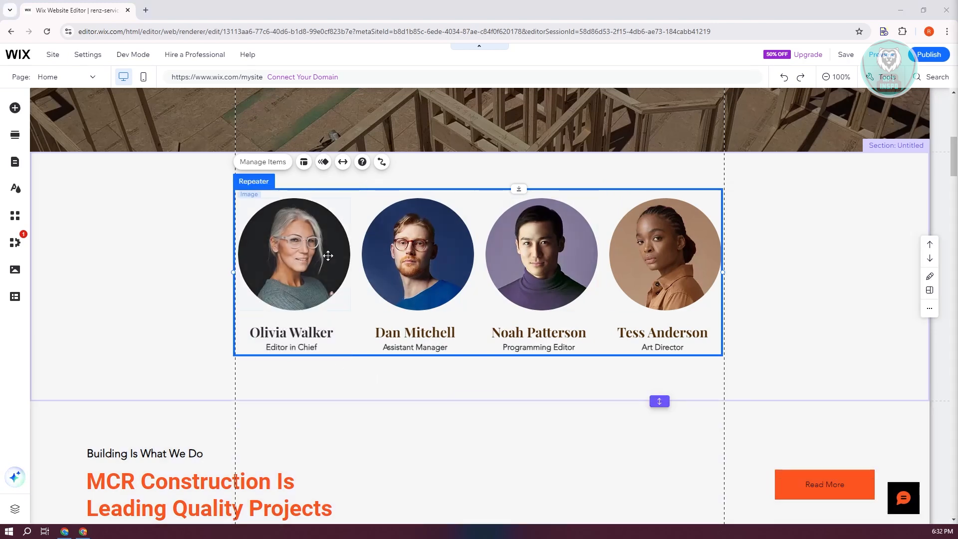
Connect the repeater to a new dataset named MEMBERS dataset that uses the MEMBERS collection.
left_click(383, 165)
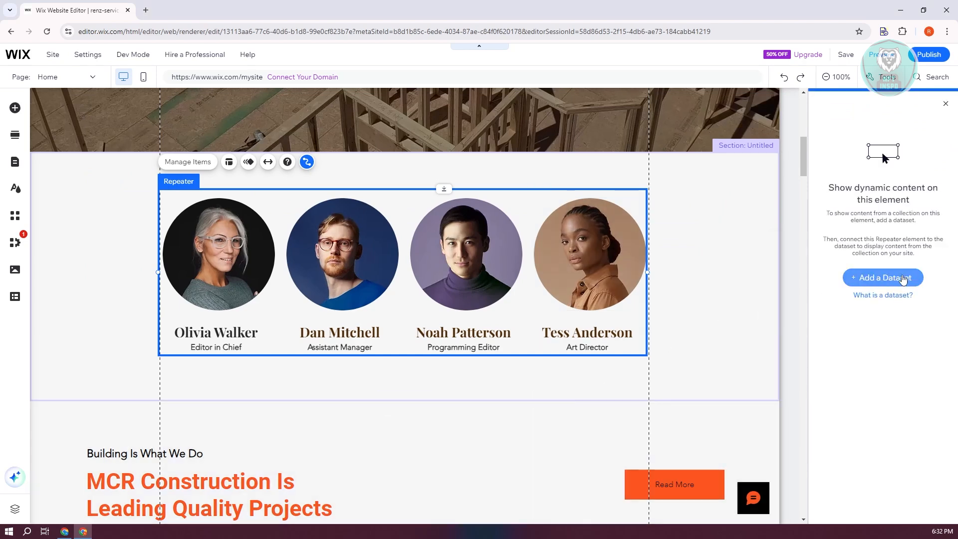
left_click(903, 278)
left_click(452, 256)
left_click(406, 292)
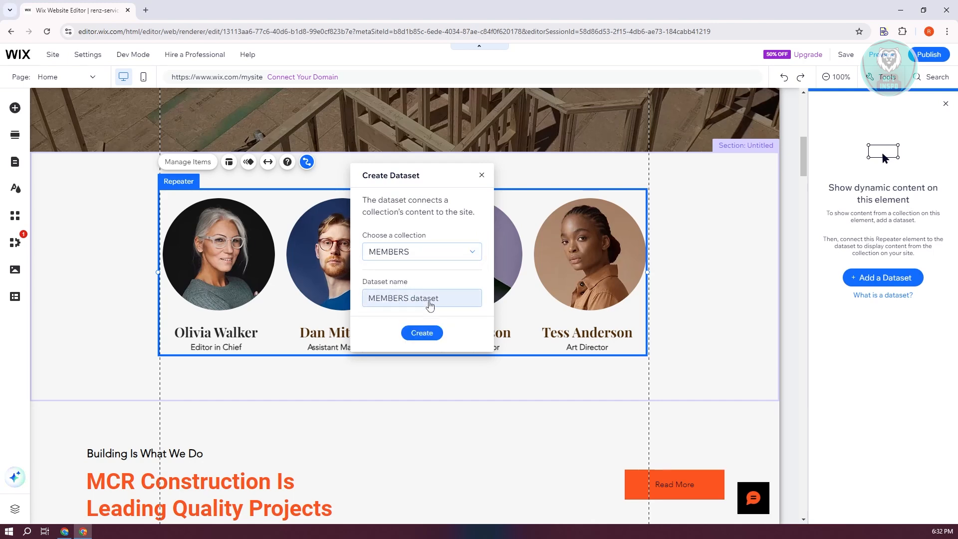
left_click(422, 333)
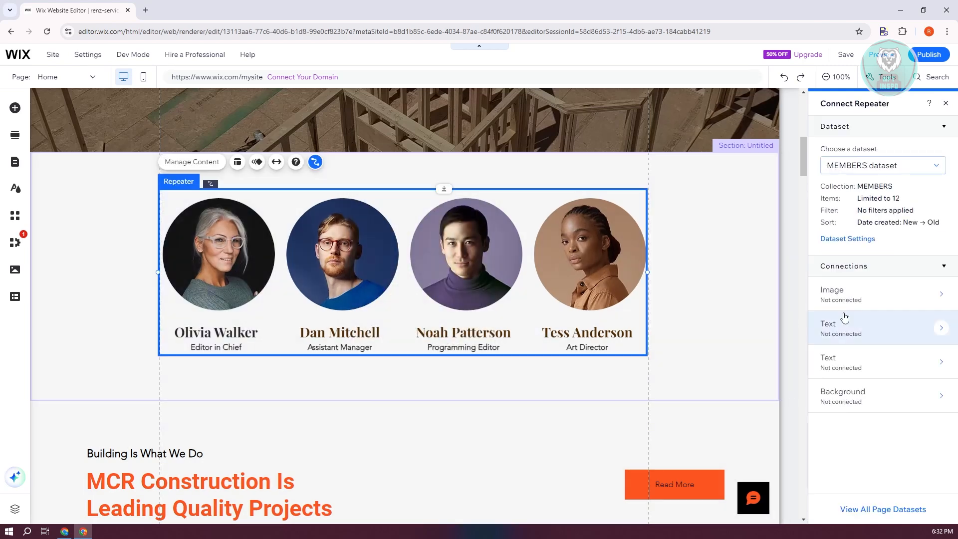
Examine the connection options of the repeater's image.
left_click(941, 294)
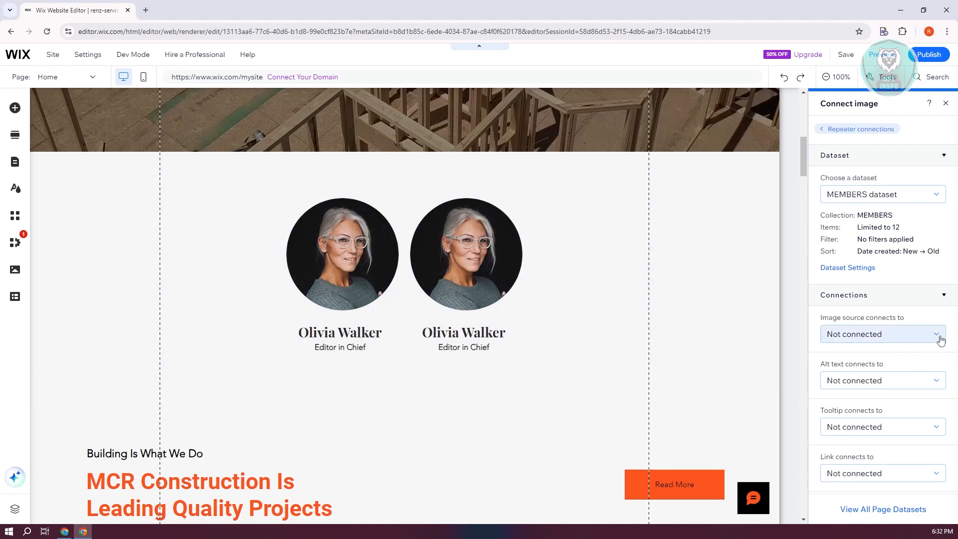
left_click(946, 296)
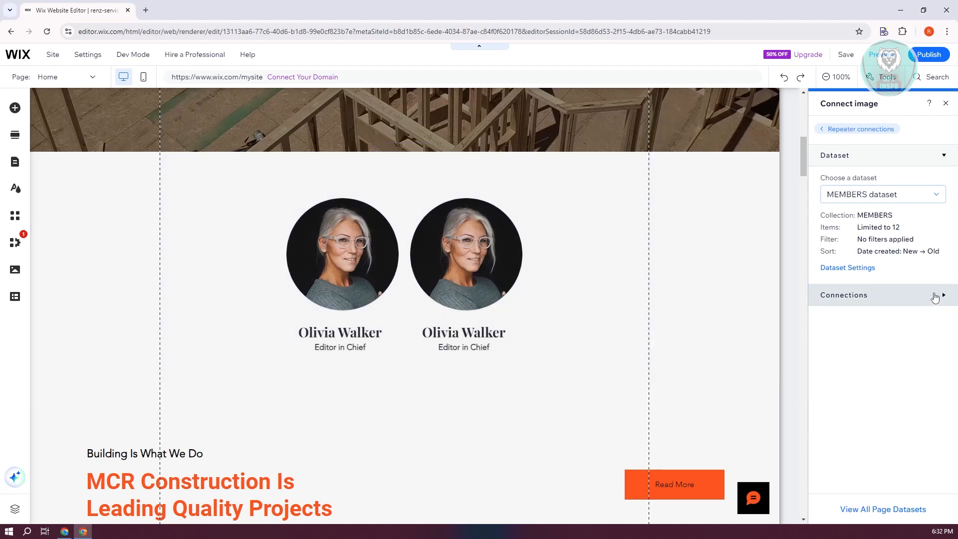
left_click(898, 296)
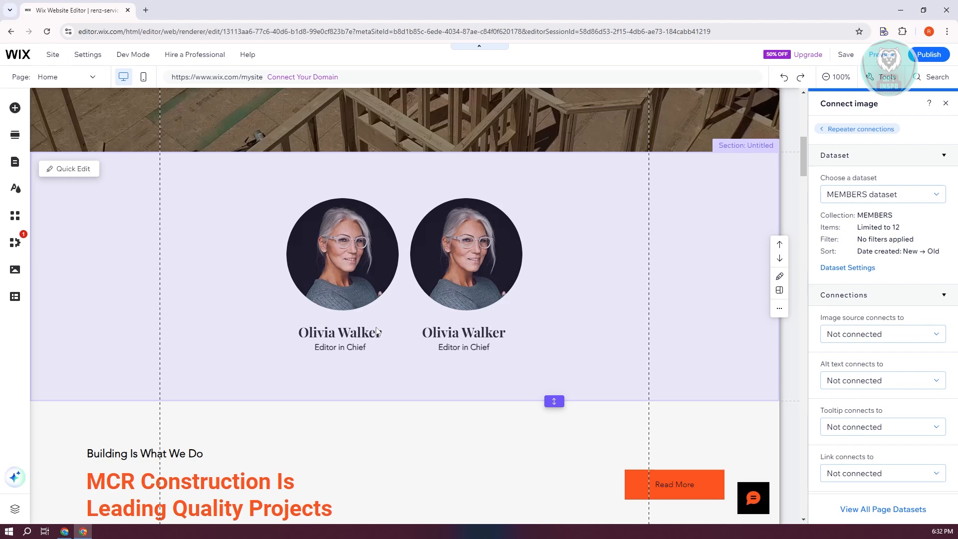
Connect the large name text under the repeater's portrait to the First Name (Text) field.
left_click(376, 332)
left_click(376, 331)
left_click(377, 331)
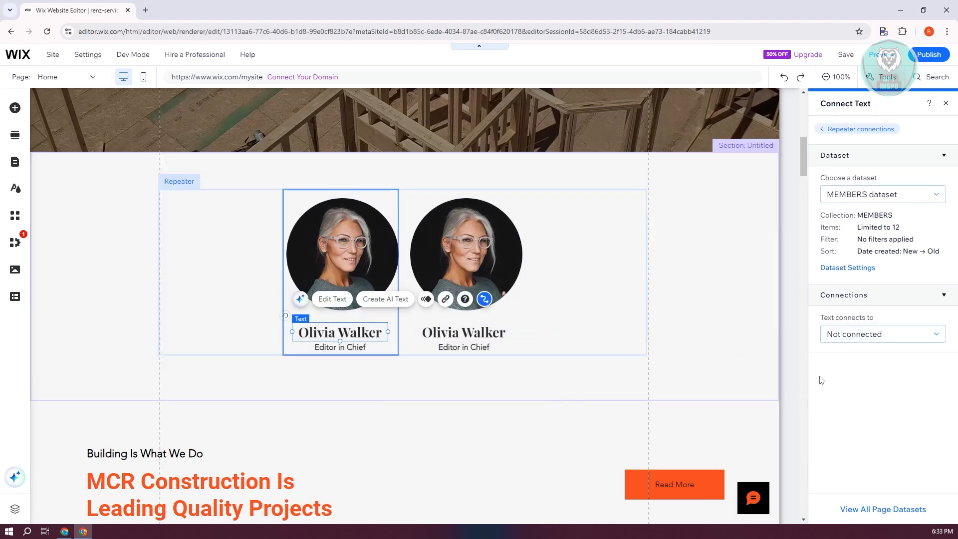
left_click(894, 340)
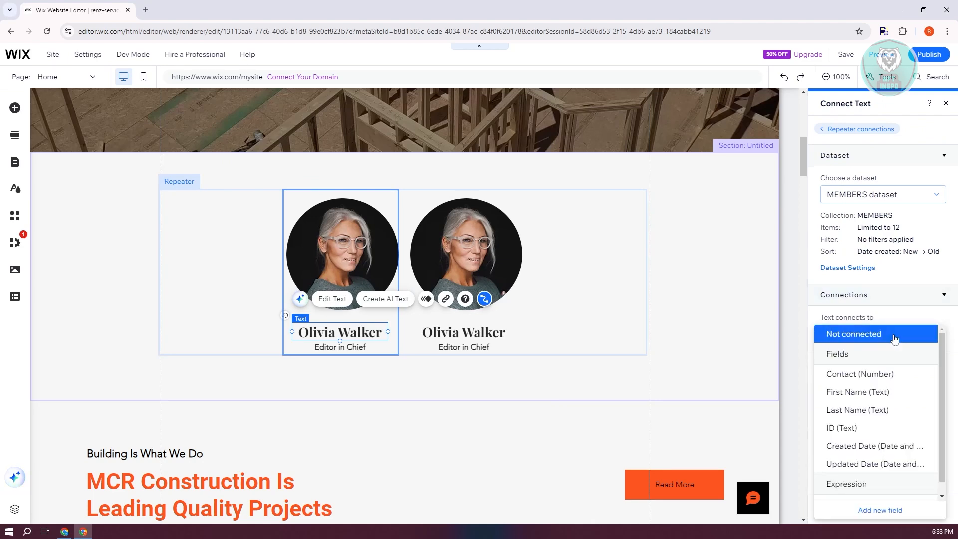
left_click(893, 393)
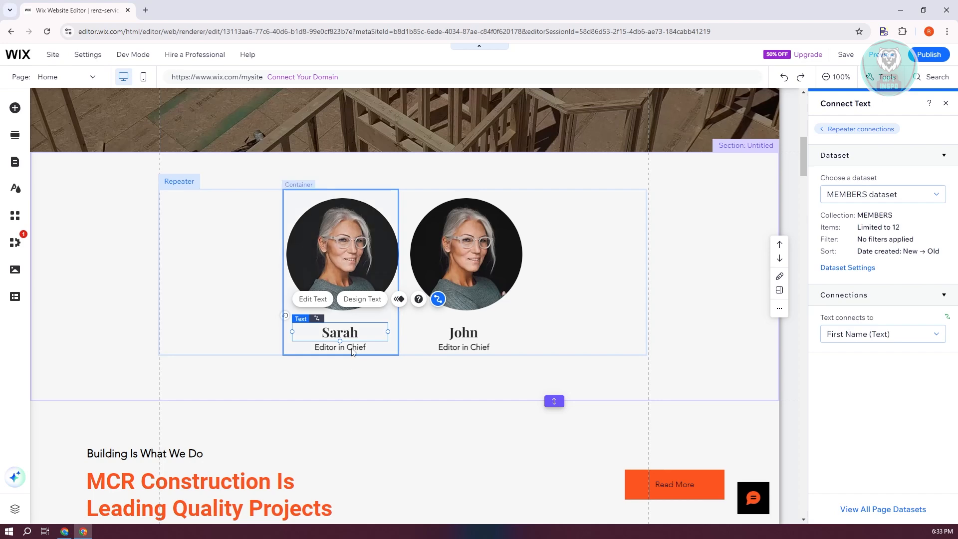
Connect the "Editor in Chief" text in the repeater to the Last Name (Text) field.
left_click(352, 351)
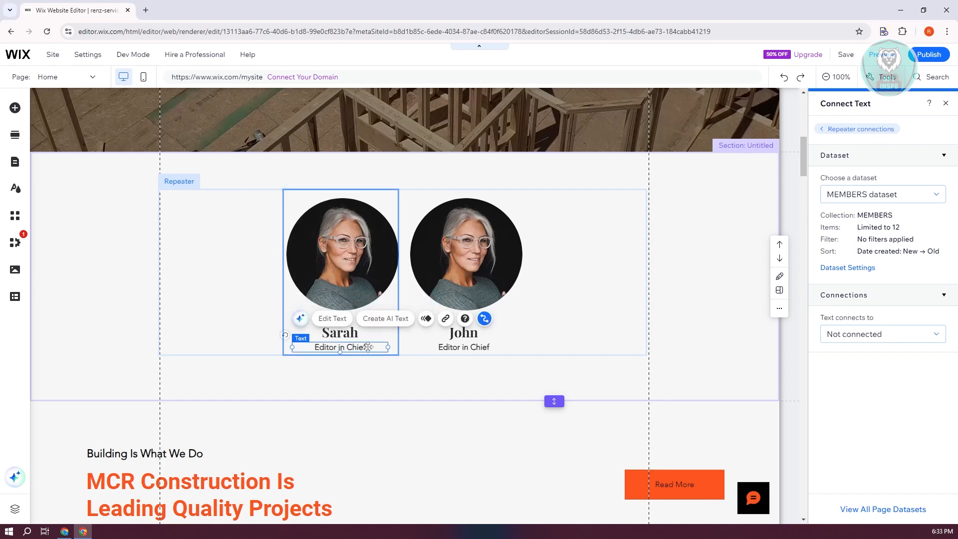
left_click(916, 338)
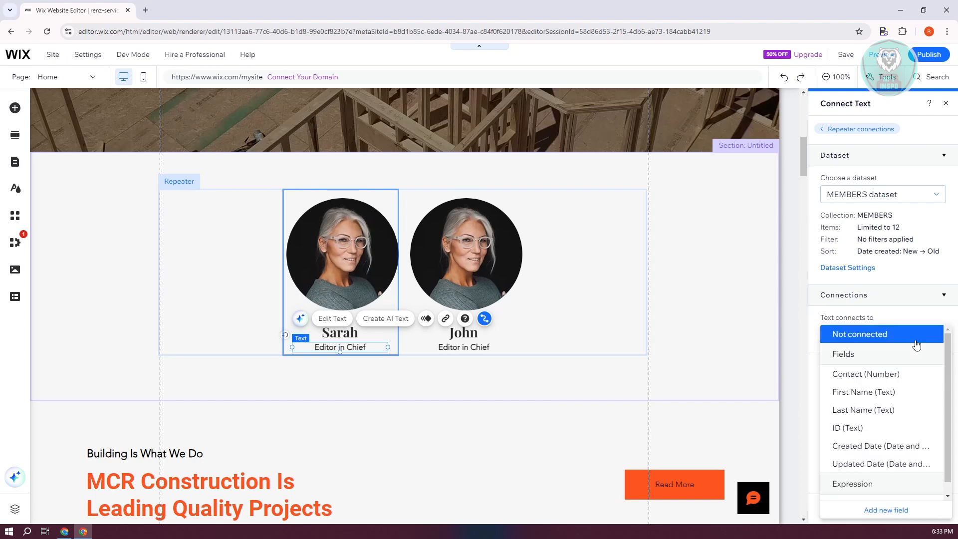
left_click(904, 411)
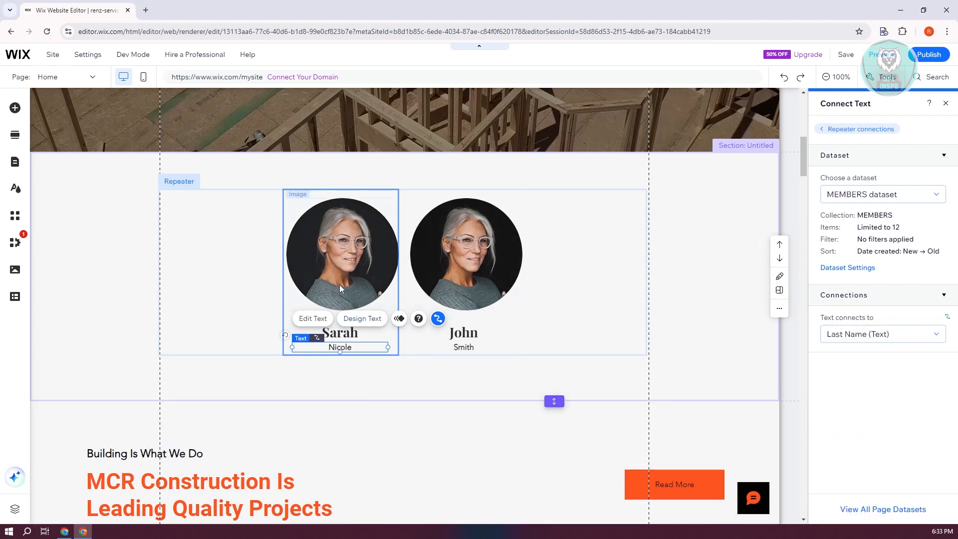
Duplicate the repeater's last name text and place the copy centred between the portrait and the first name text.
left_click(387, 336)
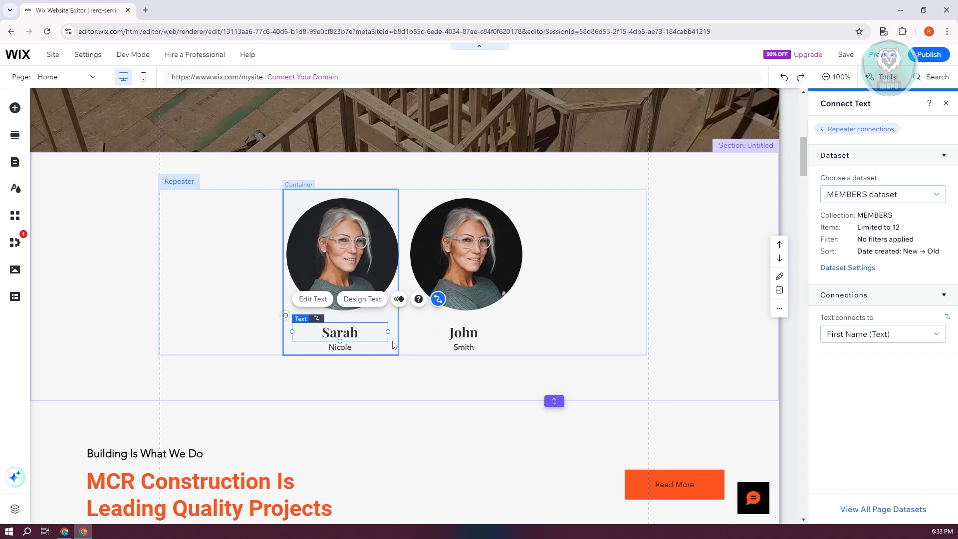
left_click(393, 346)
left_click(348, 347)
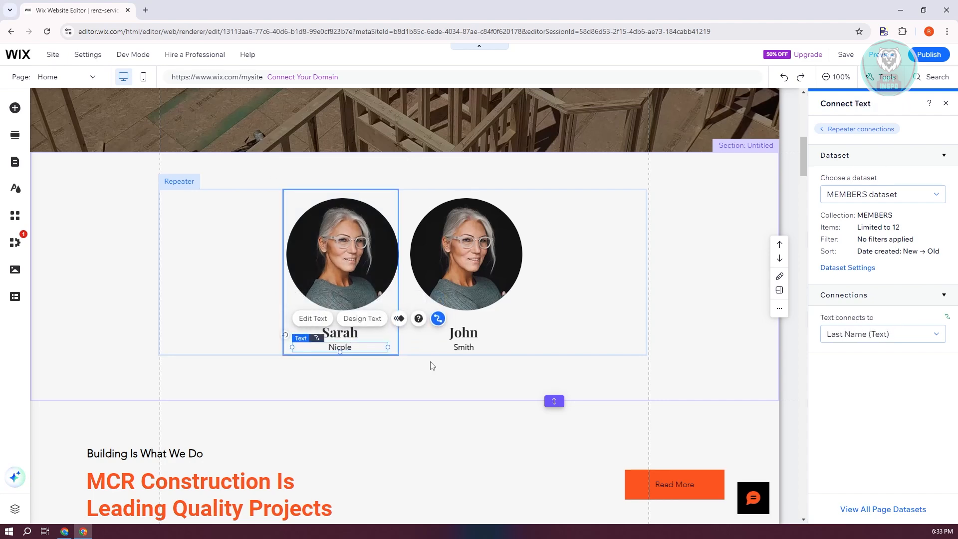
key("ctrl+d")
mouse_move(363, 358)
left_mouse_down()
mouse_move(345, 334)
mouse_move(352, 344)
mouse_move(368, 339)
left_mouse_up()
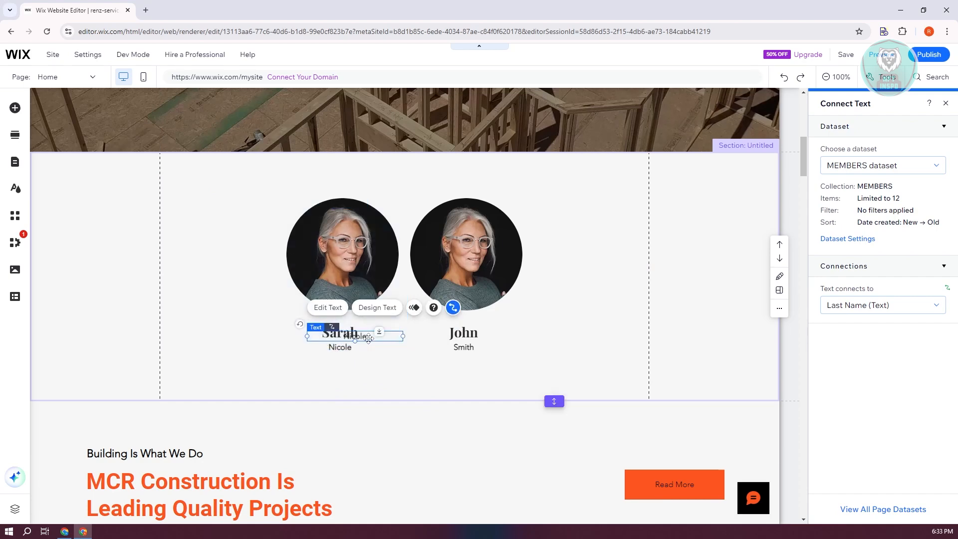
left_click(375, 355)
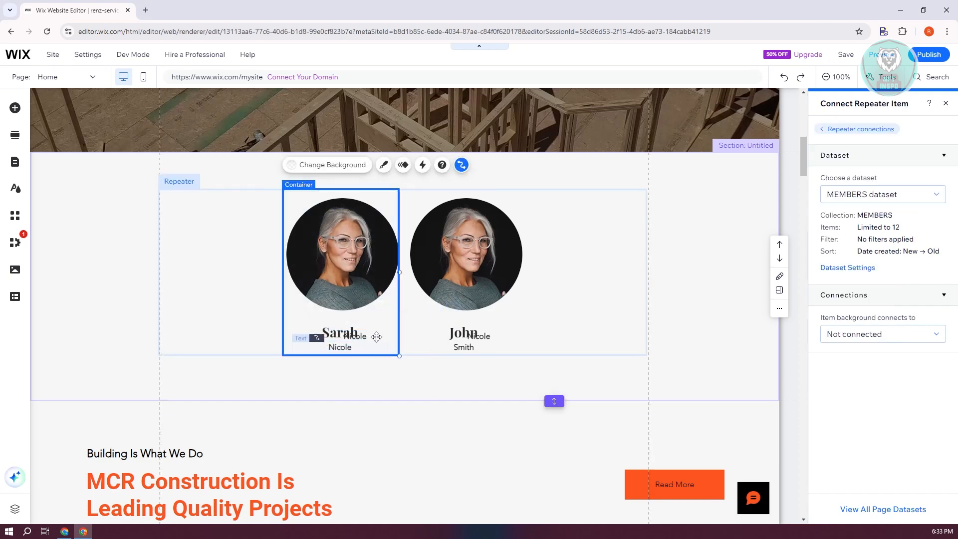
left_click_drag(363, 334, 348, 320)
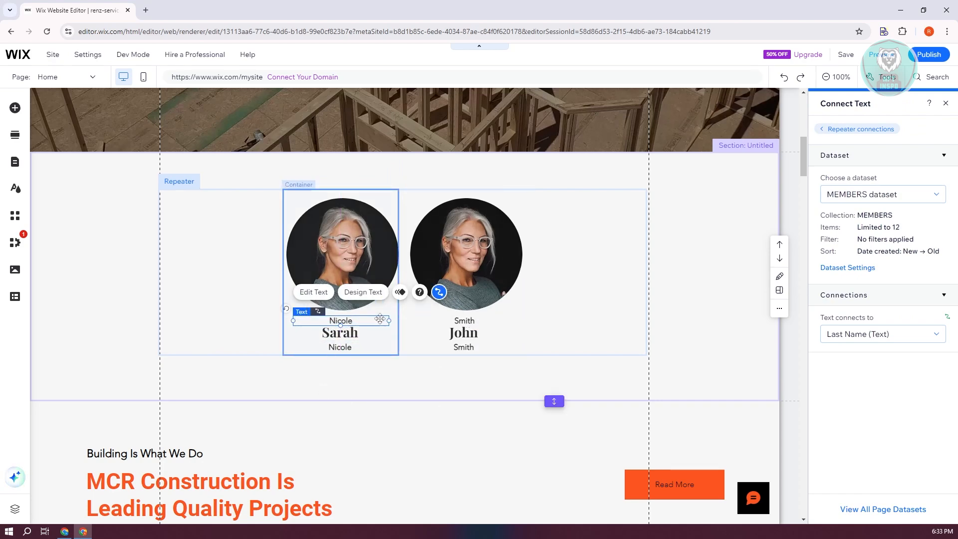
Connect the duplicated text above the first name to the Contact (Number) field.
left_click(863, 336)
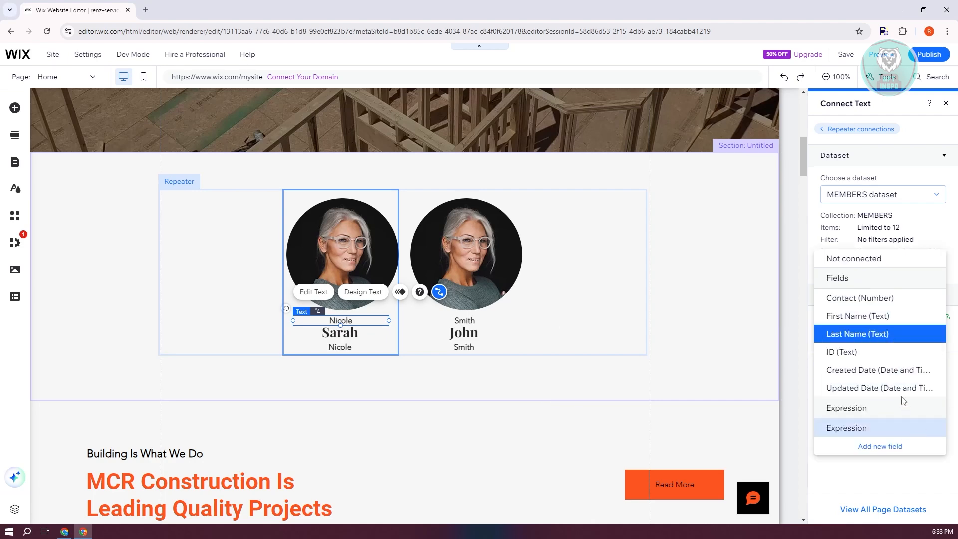
left_click(898, 301)
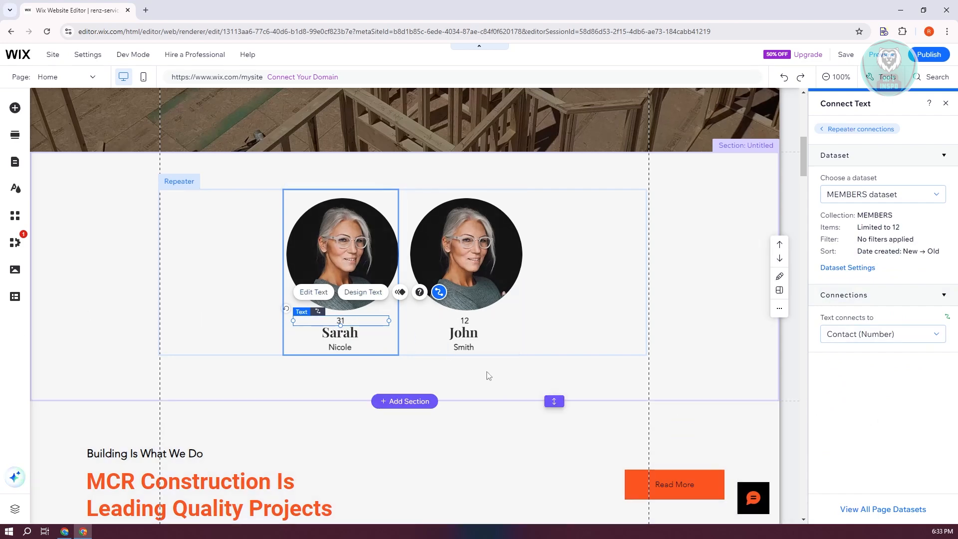
Publish the site, then dismiss the publishing confirmation and the offer to edit the mobile site.
left_click(736, 370)
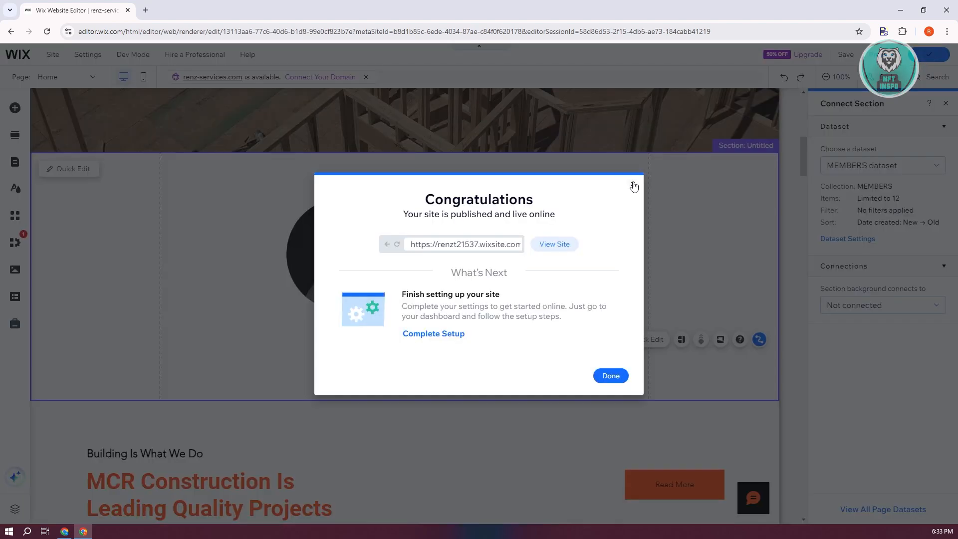
left_click(634, 186)
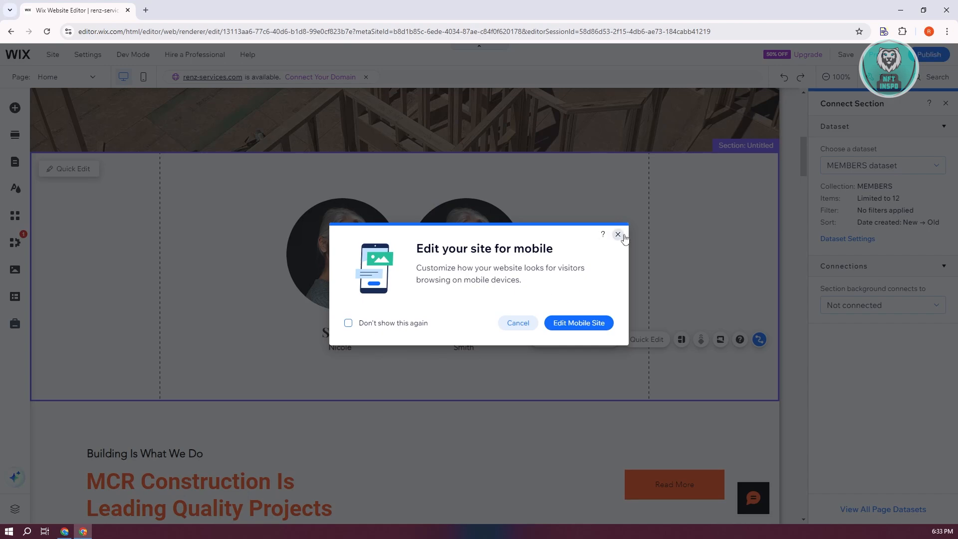
left_click(618, 235)
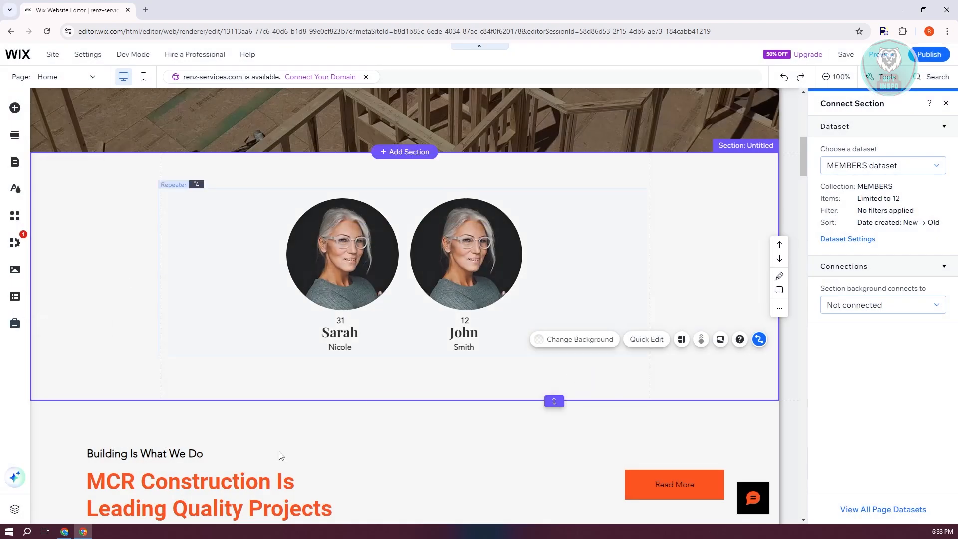